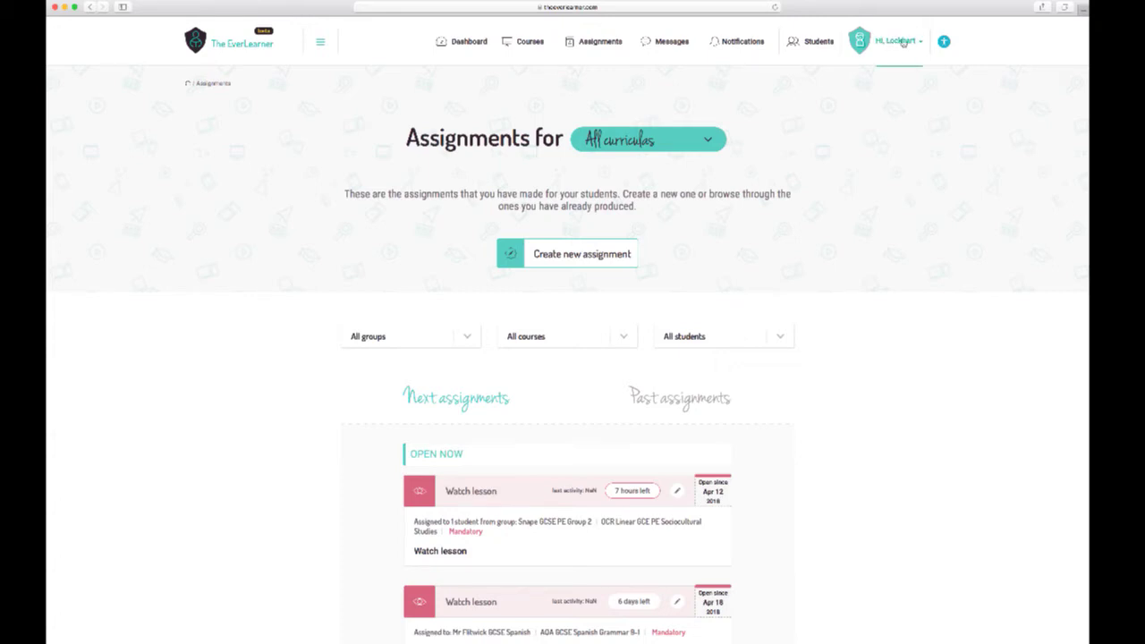
Step: Filter the assignments overview to show only the Spanish curriculum
click(710, 142)
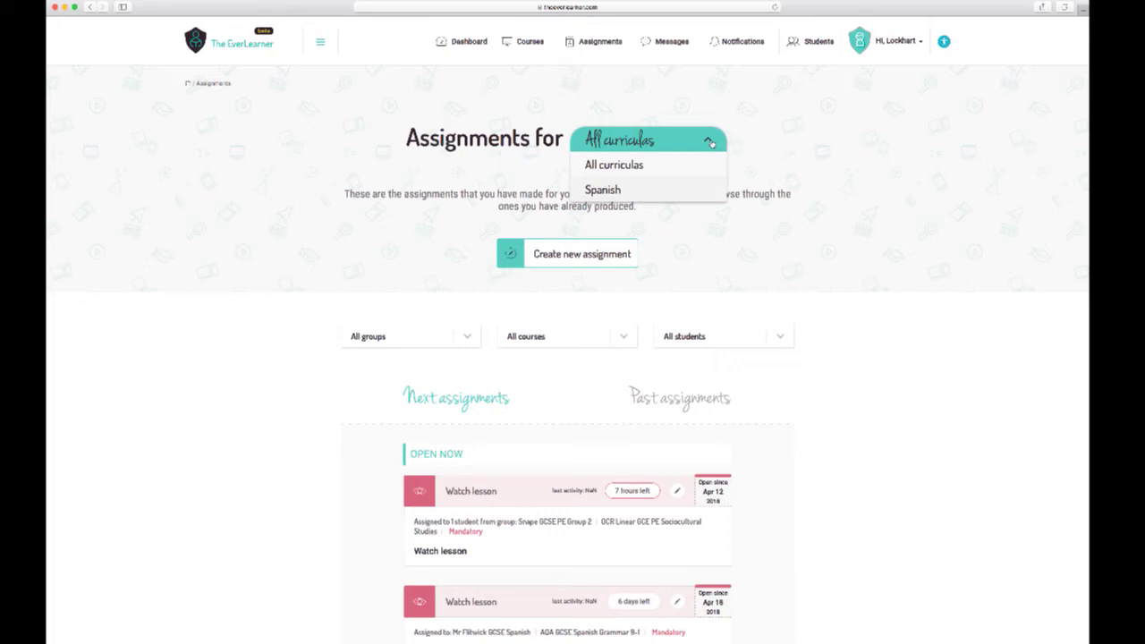
click(612, 192)
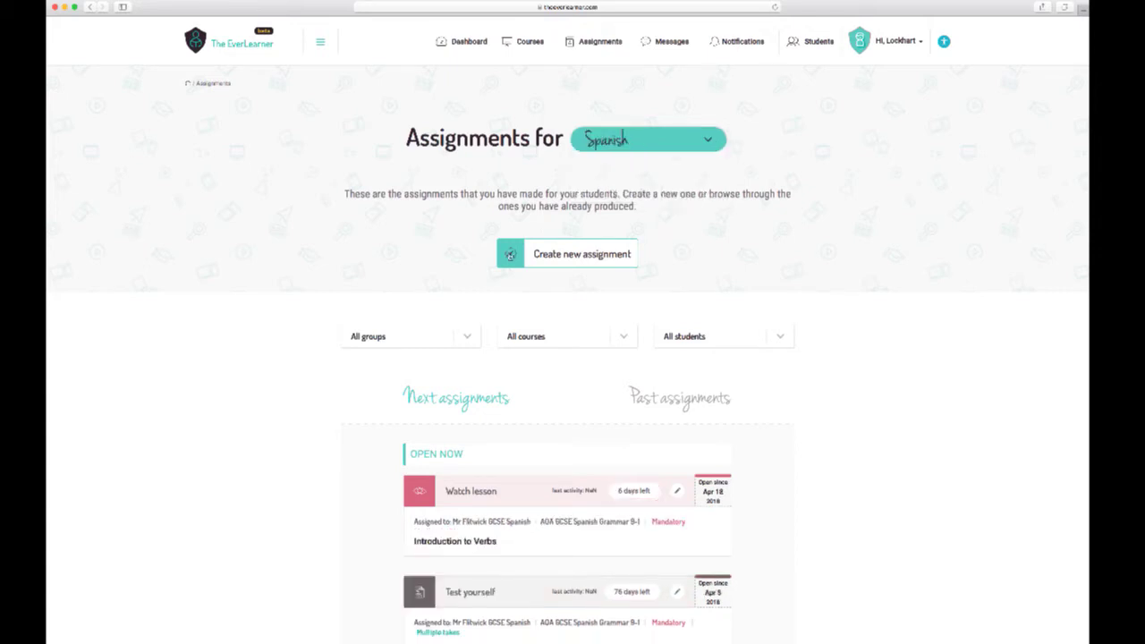
click(711, 142)
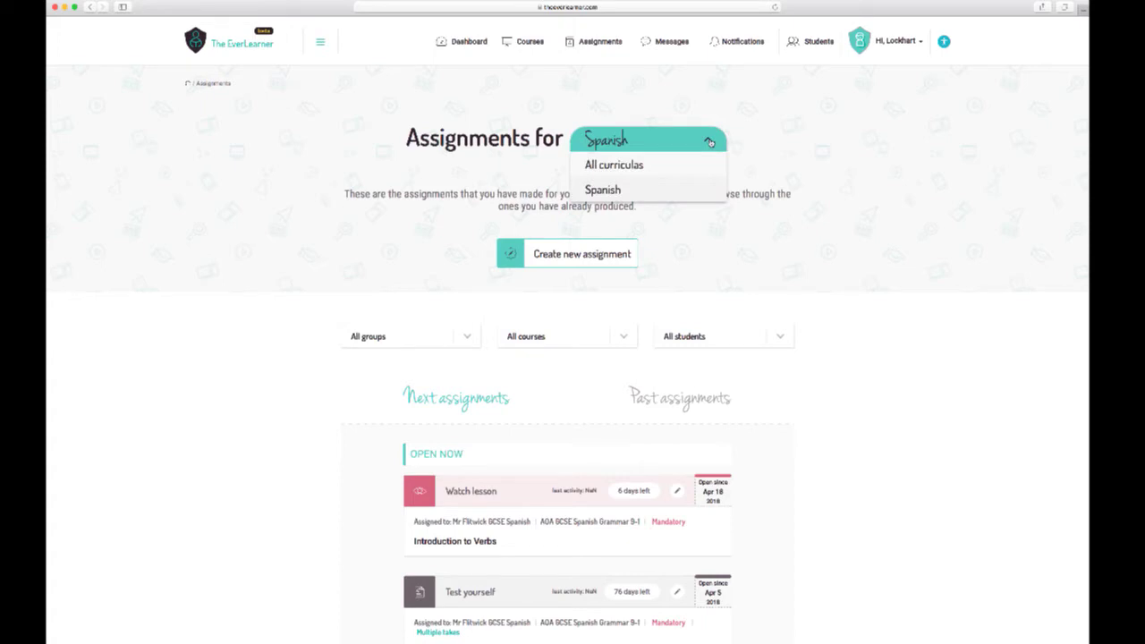
click(602, 189)
Step: Start a new assignment of the type Test yourself
click(519, 253)
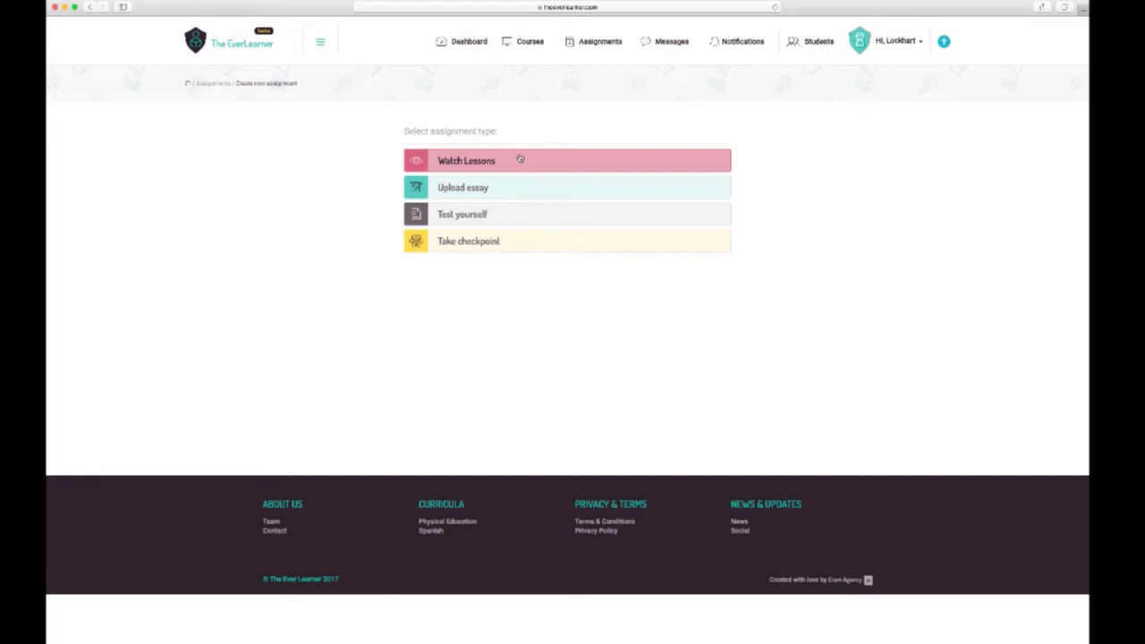
click(483, 187)
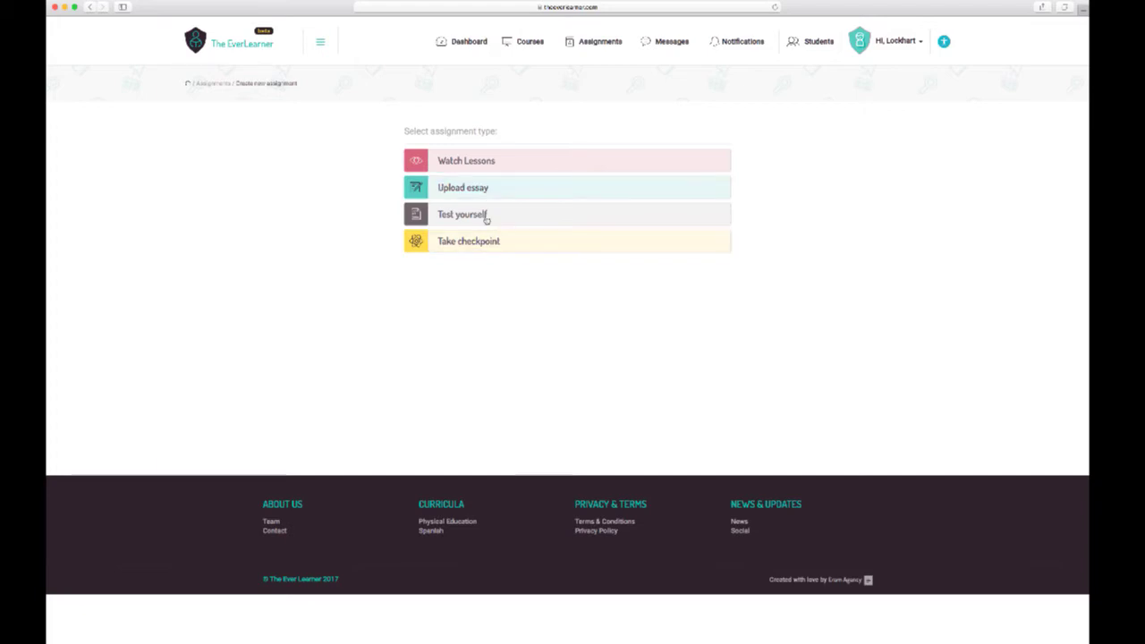
click(487, 216)
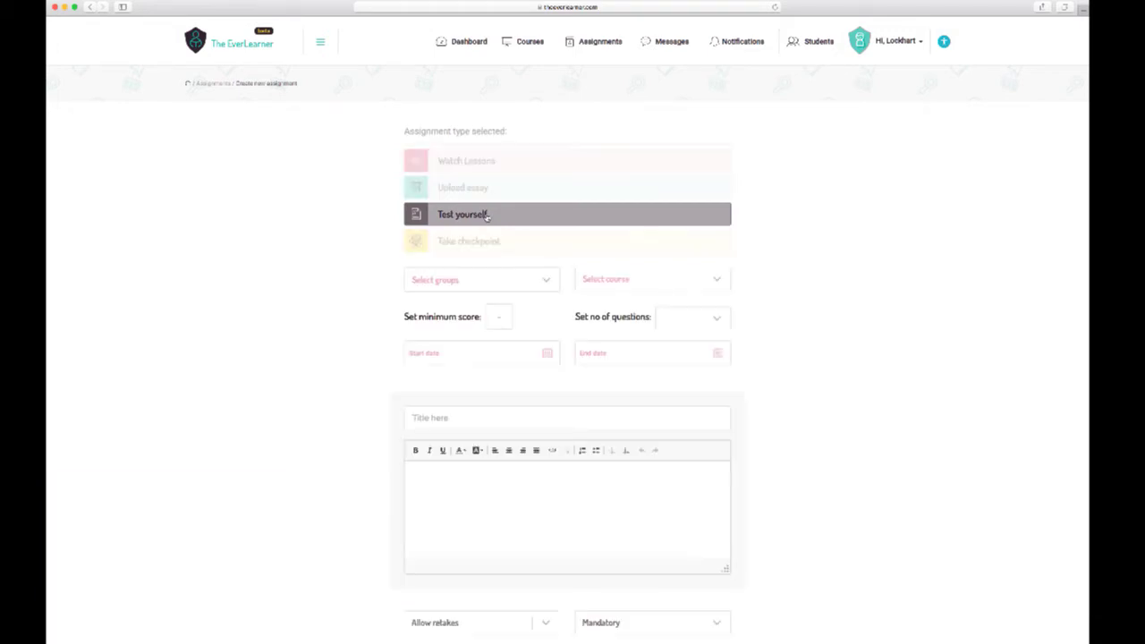
Step: Choose the GCSE Spanish group for the test and set its course to AQA GCSE Spanish Grammar 9-1
scroll(782, 301, down, 2)
click(554, 218)
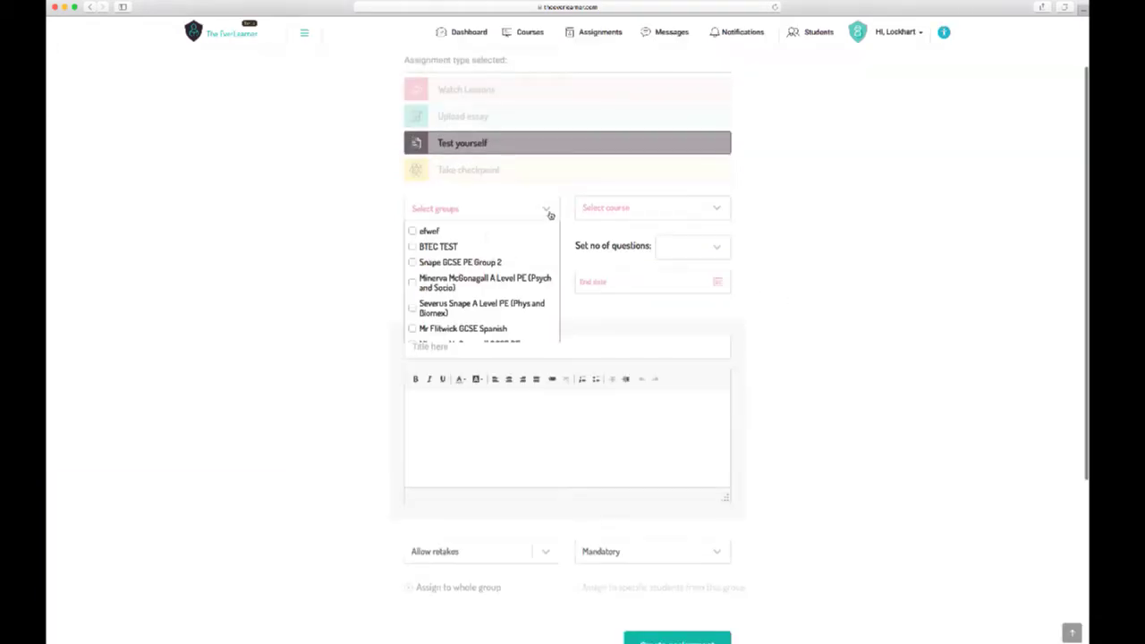
scroll(479, 308, down, 1)
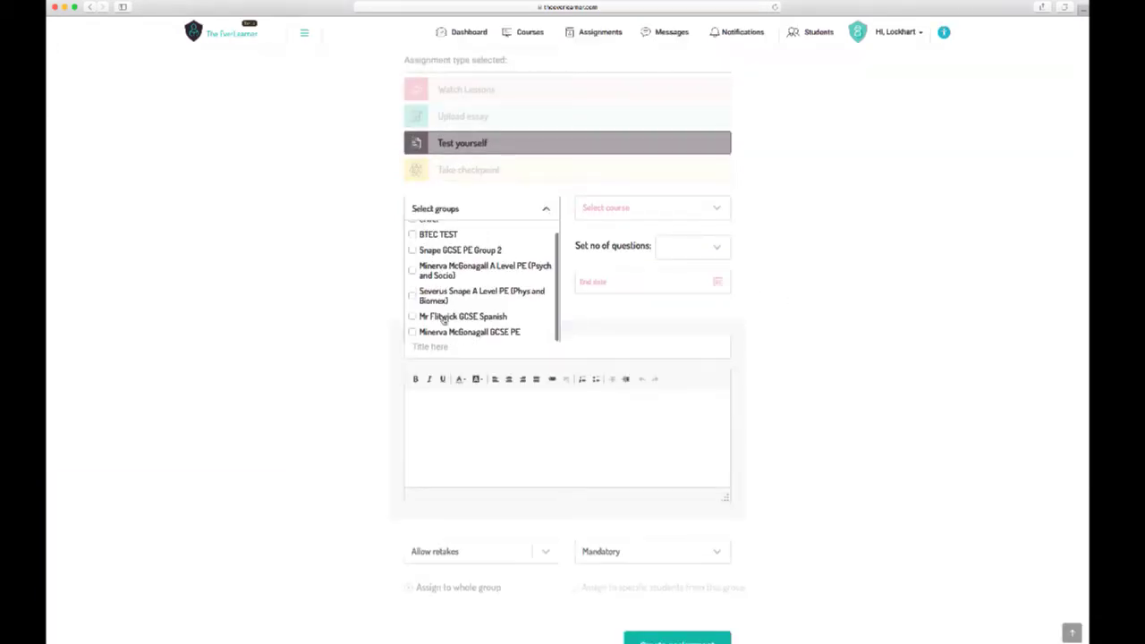
click(438, 319)
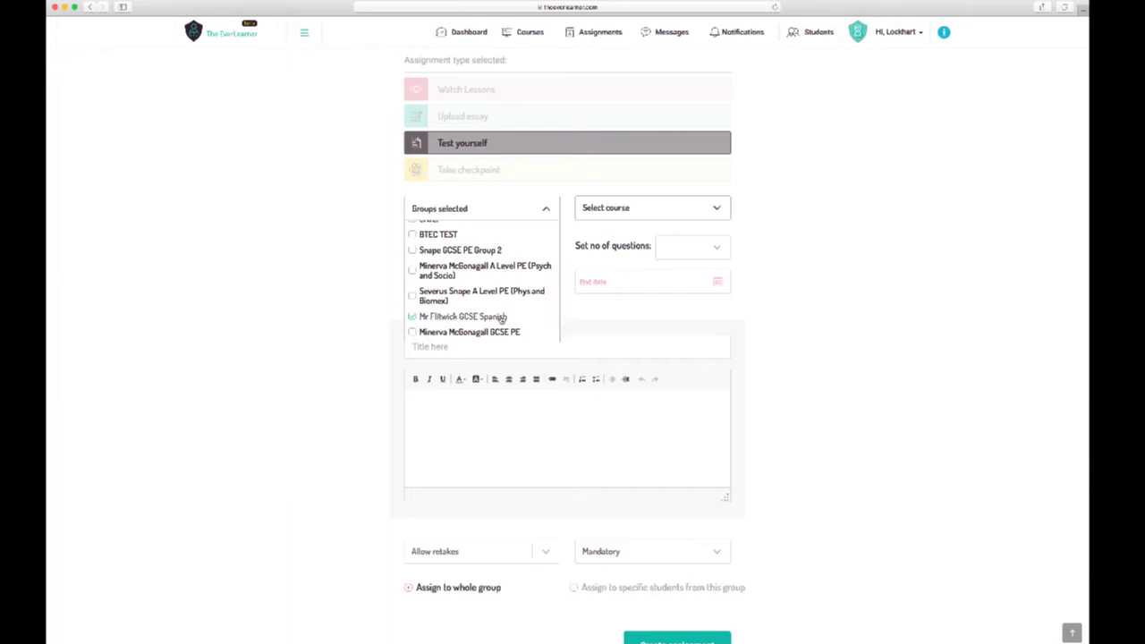
click(706, 216)
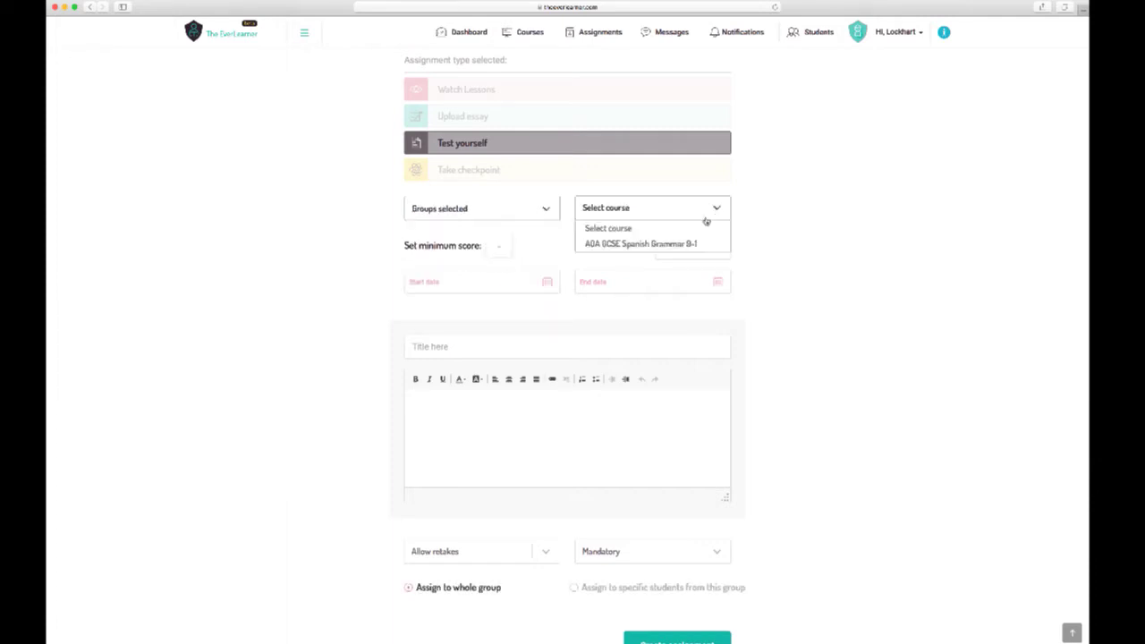
click(658, 244)
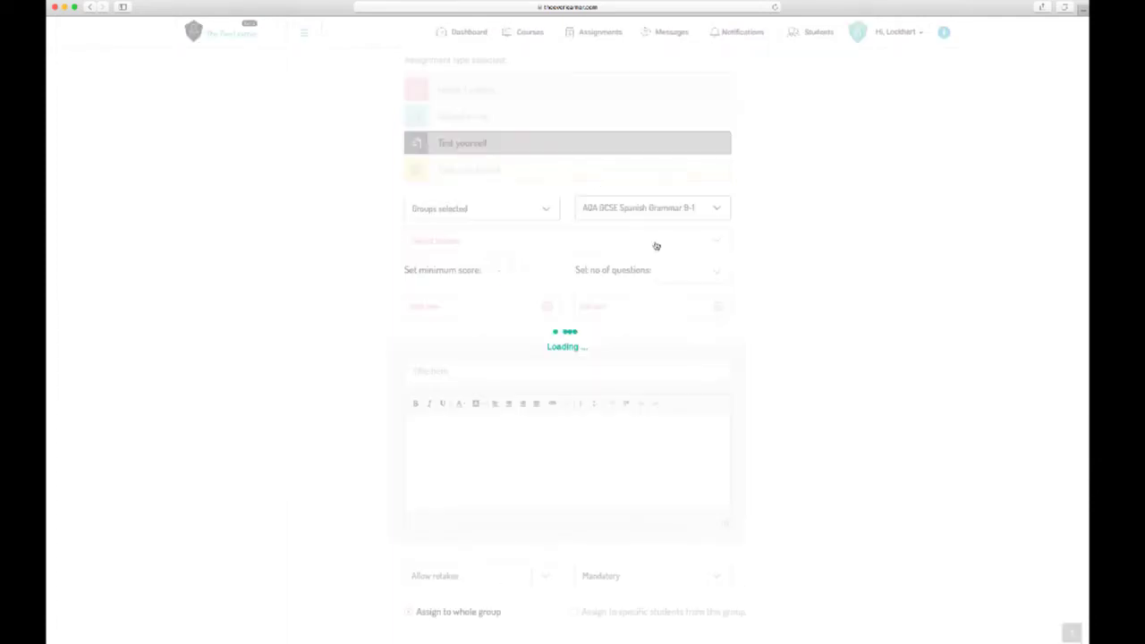
Step: Include all lessons of the How Verbs Work topic in the test
click(721, 243)
scroll(591, 301, down, 1)
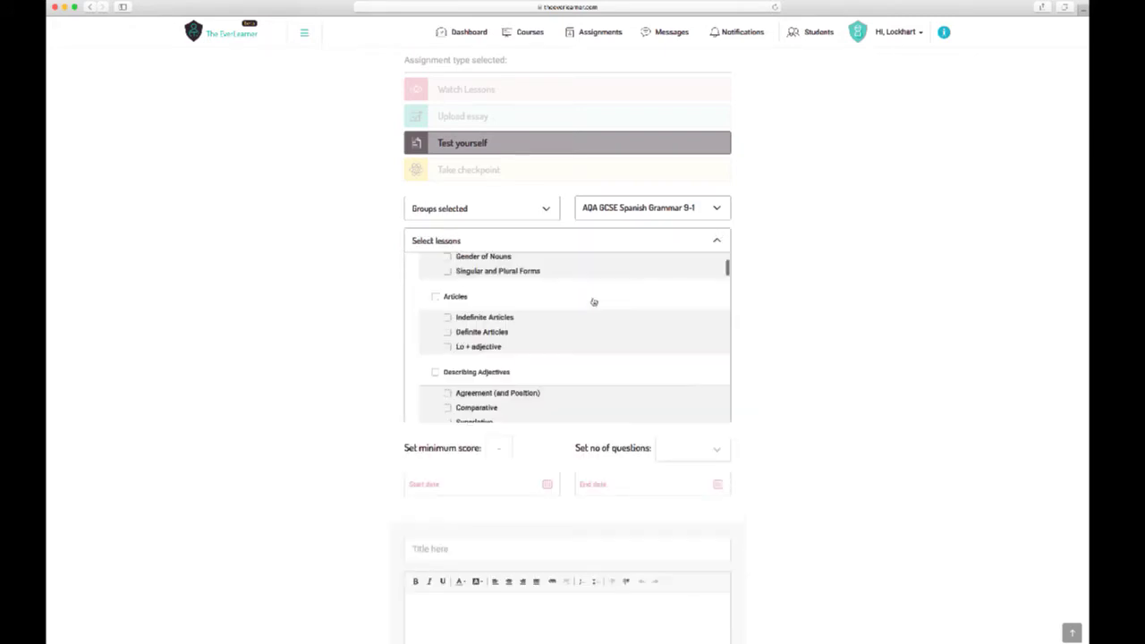
scroll(592, 301, down, 10)
scroll(592, 302, down, 10)
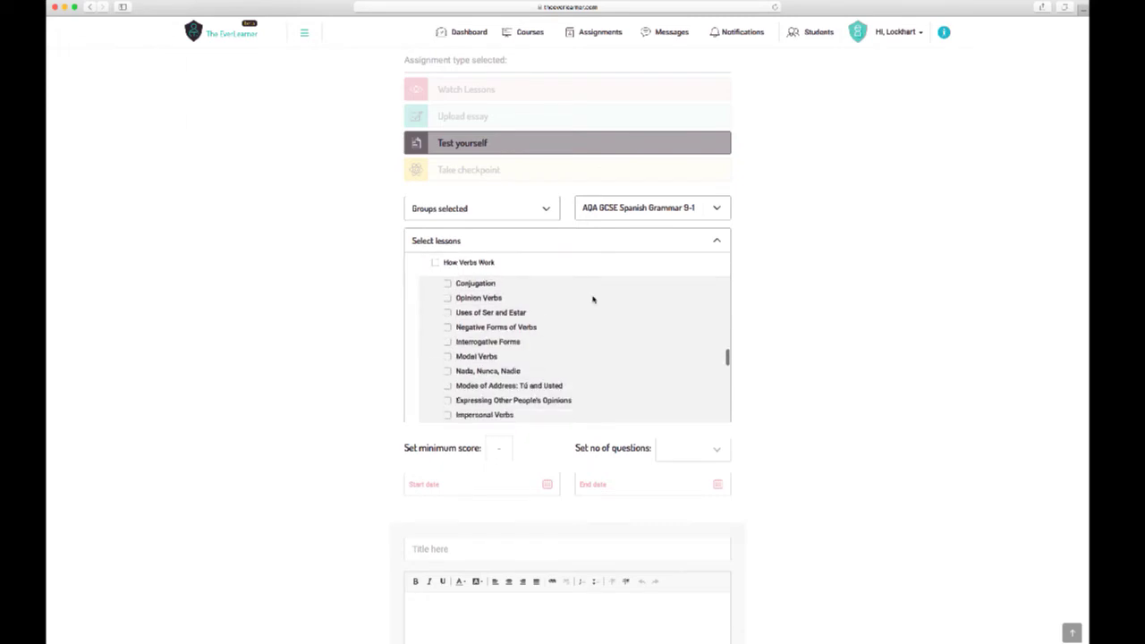
scroll(592, 300, up, 1)
click(435, 297)
scroll(552, 334, down, 2)
scroll(555, 337, down, 1)
scroll(554, 337, up, 3)
scroll(480, 291, down, 1)
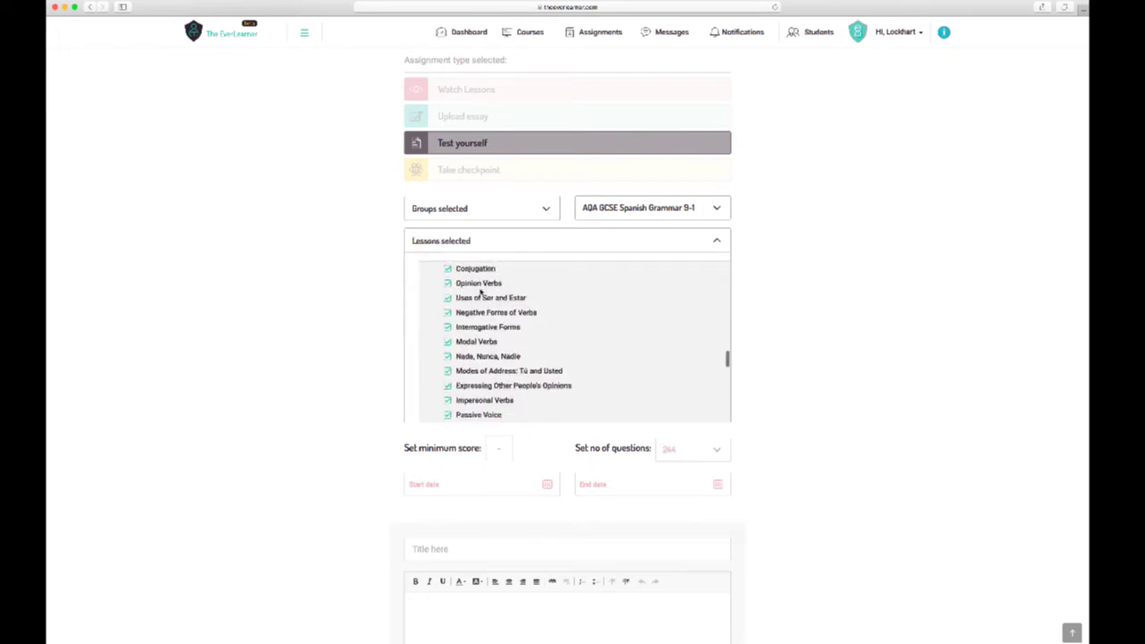
scroll(480, 291, down, 2)
scroll(480, 290, up, 1)
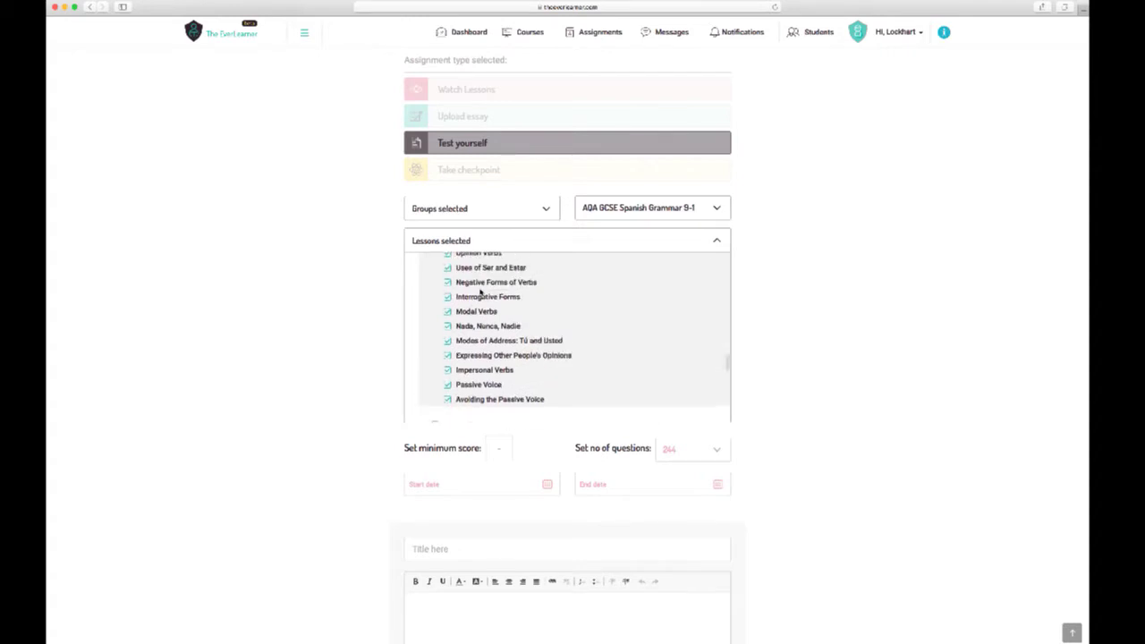
Step: Exclude the six How Verbs Work lessons from Nada, Nunca, Nadie through Avoiding the Passive Voice
click(448, 400)
click(448, 384)
click(448, 371)
click(448, 354)
click(448, 340)
click(448, 326)
scroll(760, 366, down, 1)
click(775, 340)
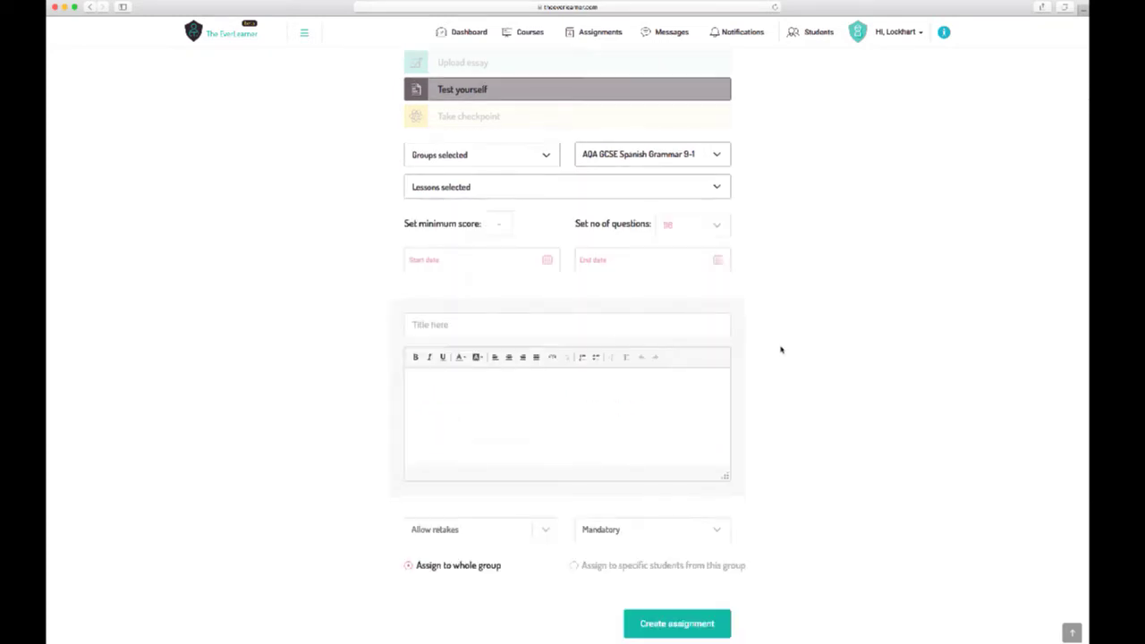
Step: Set the number of questions to 30 and the minimum score to 80%
click(719, 232)
click(758, 251)
click(718, 229)
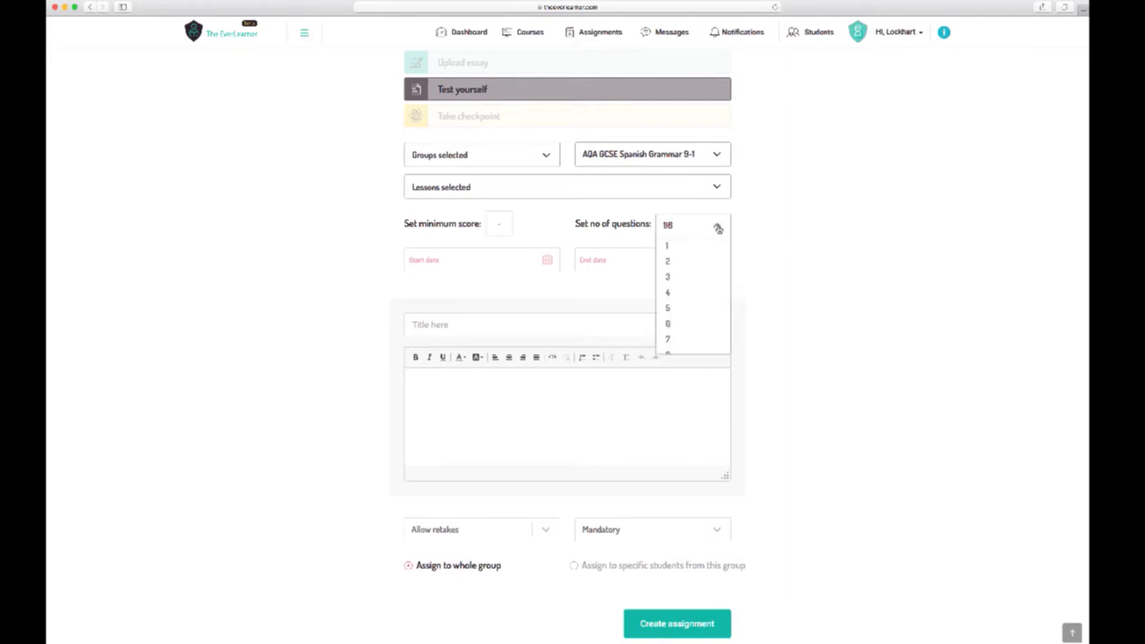
scroll(694, 290, down, 5)
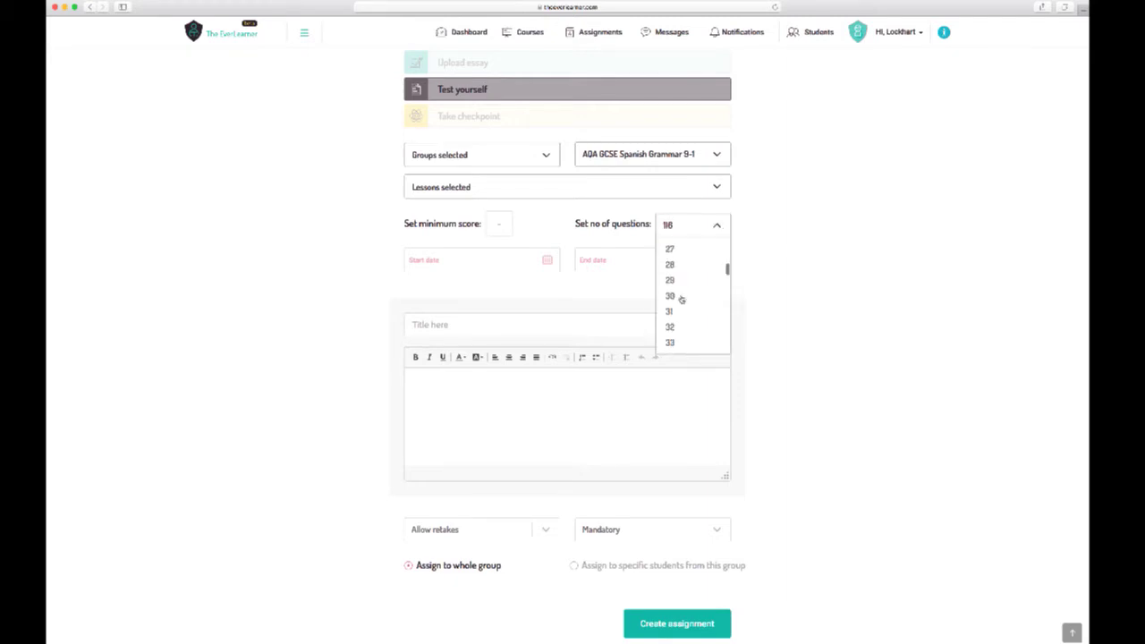
click(681, 296)
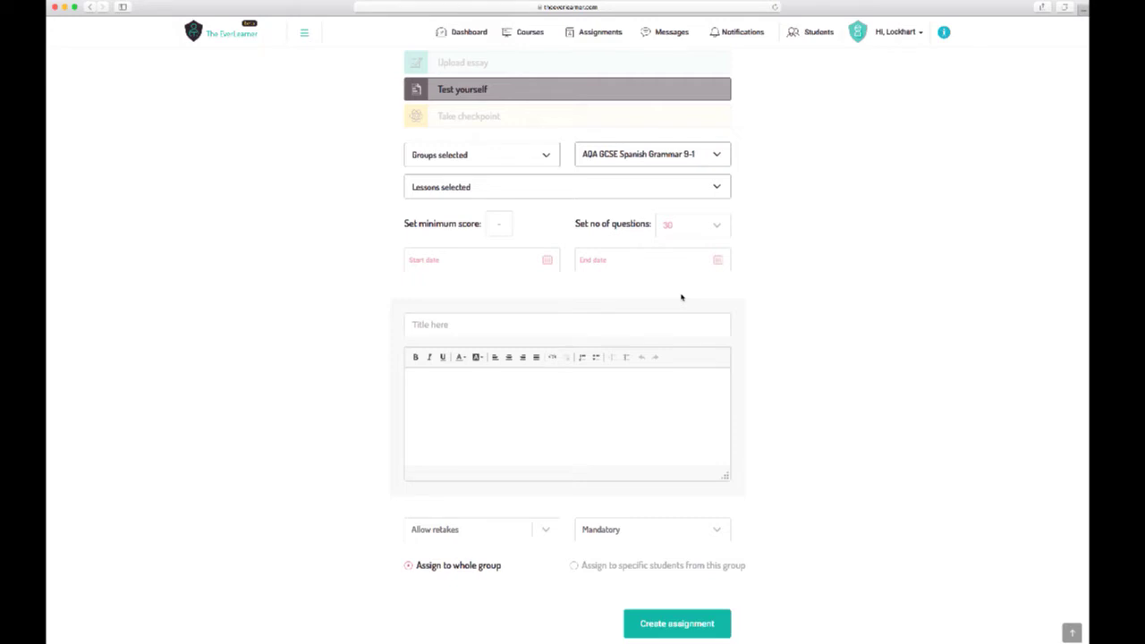
click(496, 226)
text(80%)
Step: Set the assignment to start on 19/04/2018 at 04:31 PM and end on 26/04/2018 at 04:31 PM
click(544, 261)
click(421, 424)
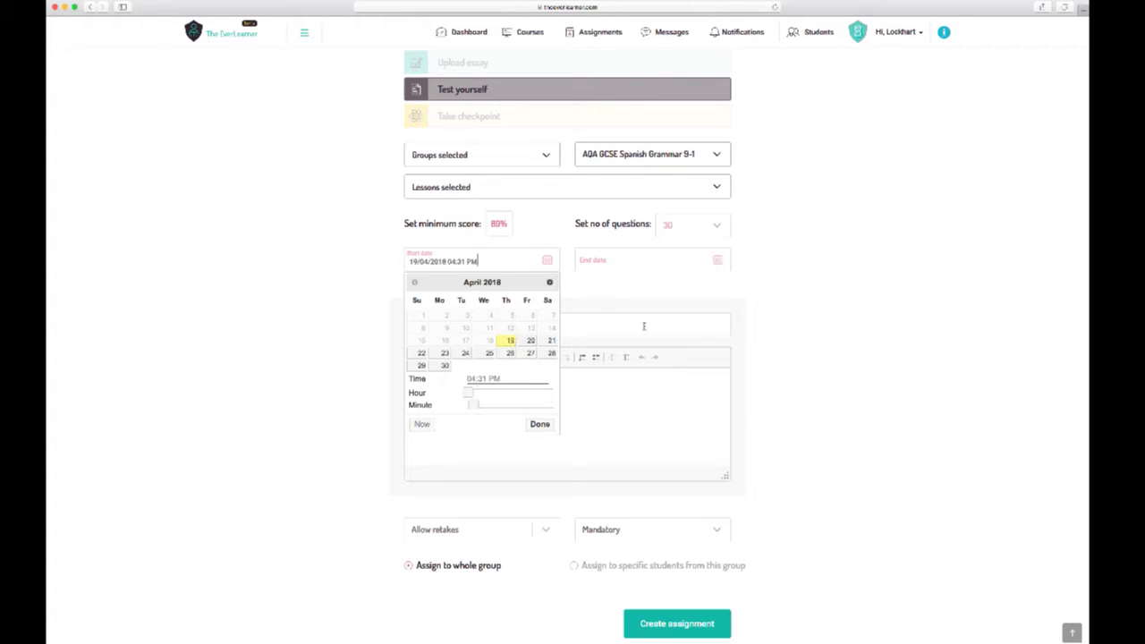
click(715, 260)
click(681, 352)
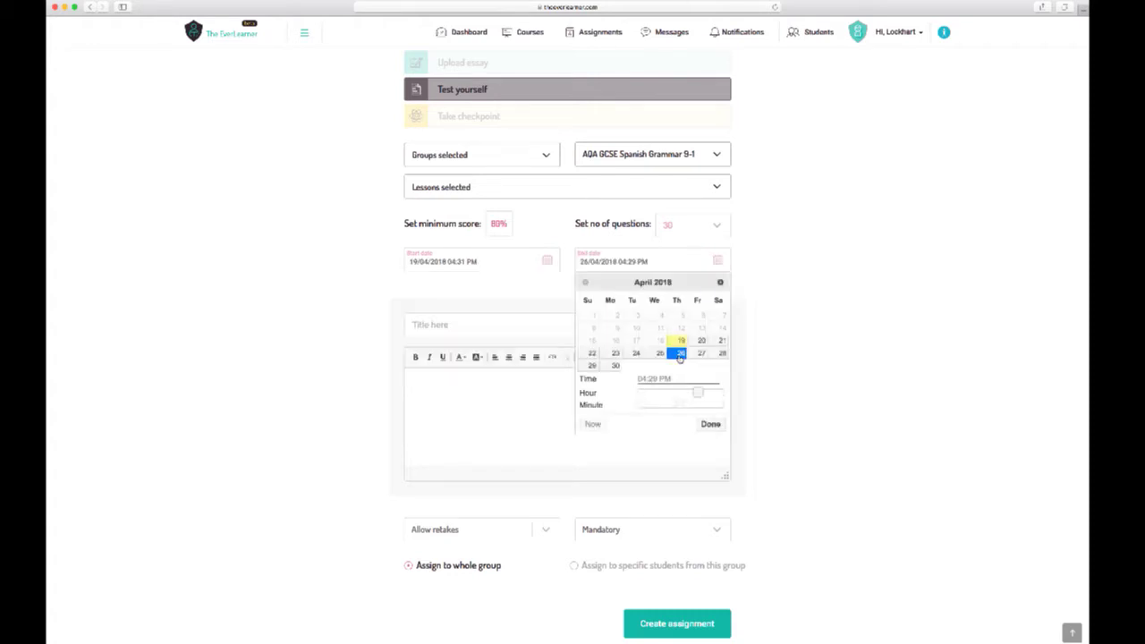
drag(682, 407, 683, 404)
click(710, 425)
Step: Title the assignment "Verbs Test" and enter the instructions "Do these questions!"
click(480, 332)
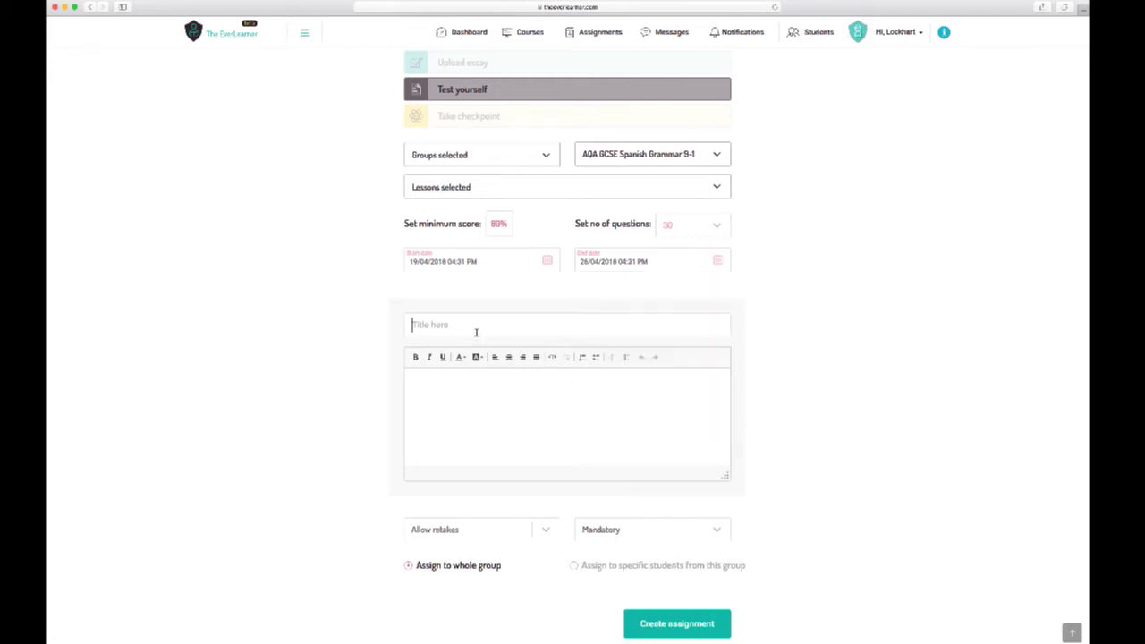
text(Verbs Test)
click(493, 406)
text(Do the)
key(Return)
text(as)
key(BackSpace)
key(BackSpace)
key(BackSpace)
text(ese questions)
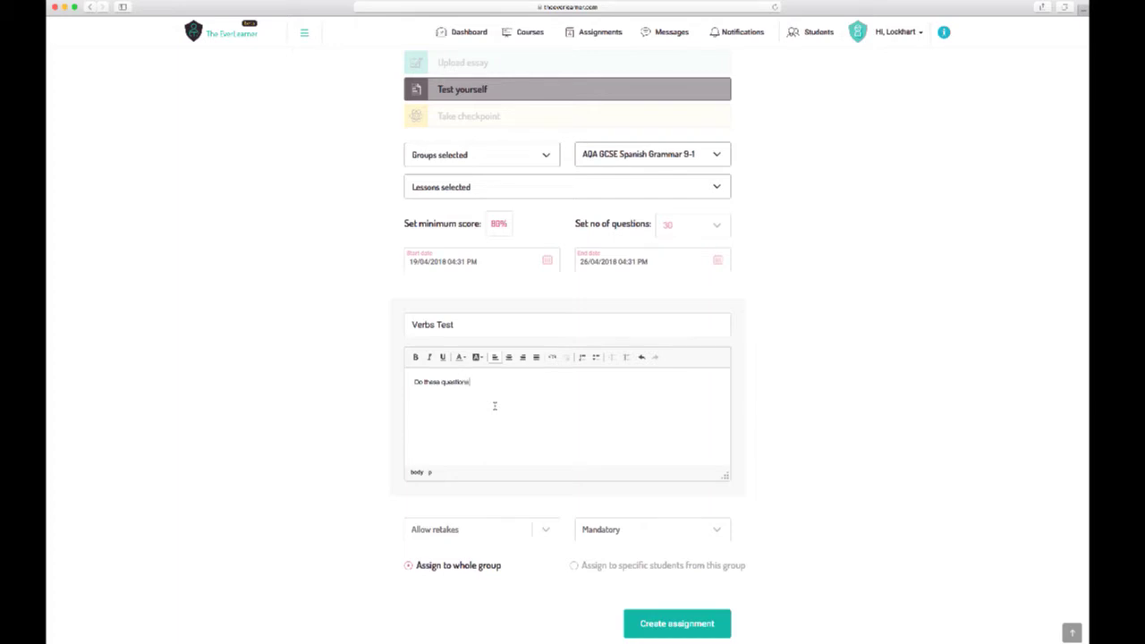
text(!)
Step: Set the assignment to allow retakes and make it mandatory
scroll(628, 468, down, 2)
click(547, 455)
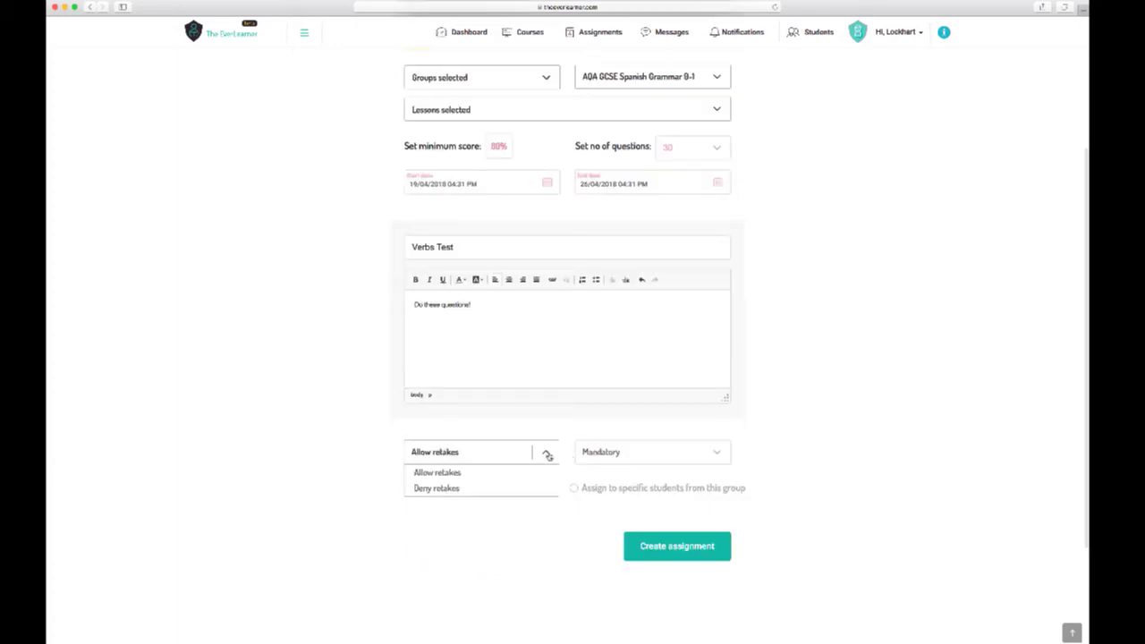
click(437, 473)
click(712, 454)
click(607, 474)
scroll(828, 462, down, 2)
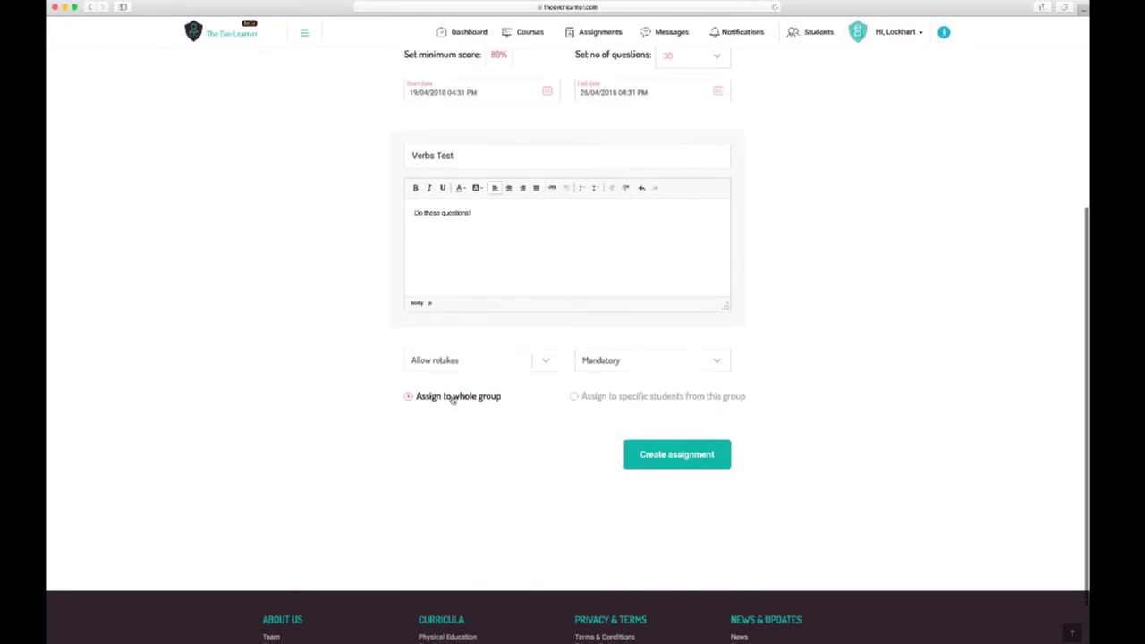
click(577, 400)
scroll(537, 435, down, 2)
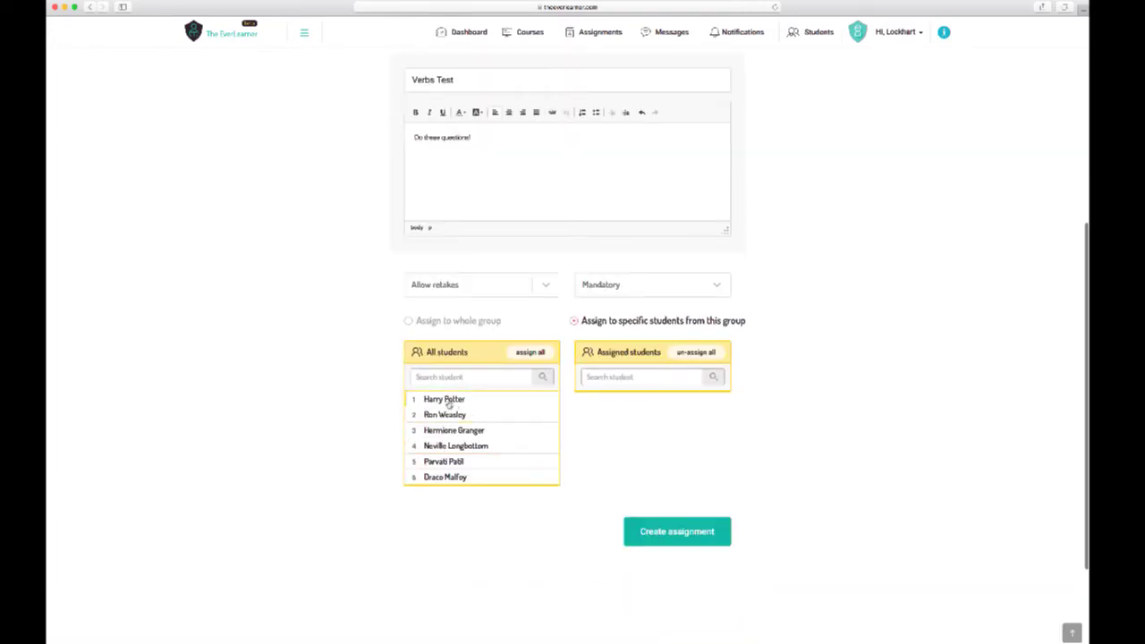
click(433, 324)
Step: Create the Verbs Test assignment for the whole group
click(669, 392)
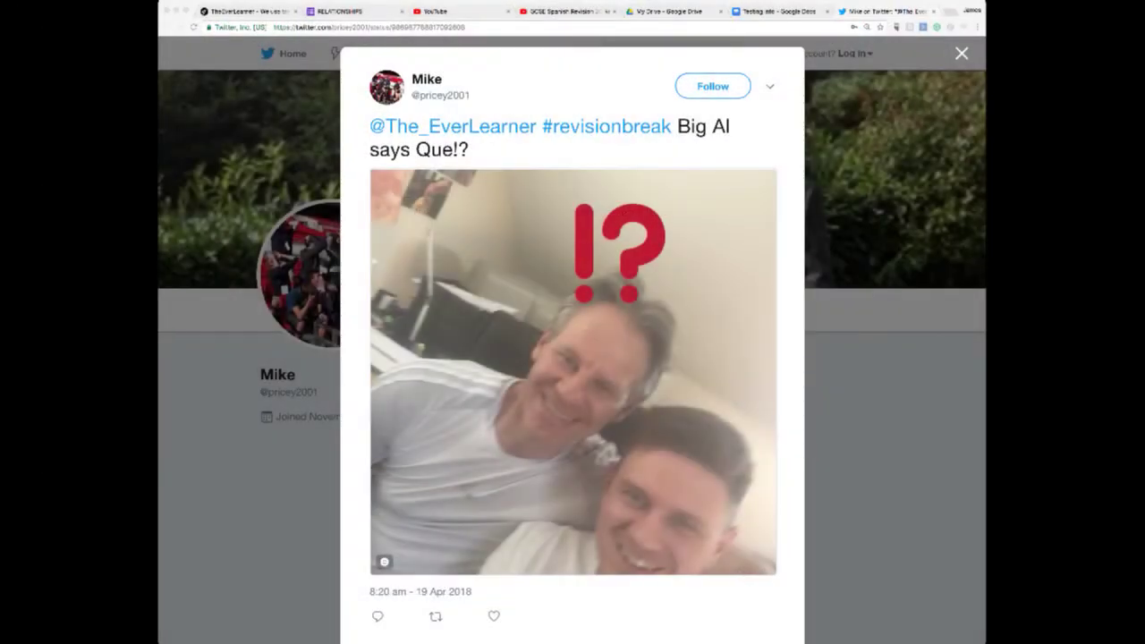
Step: Switch to the student's EverLearner dashboard to review the Spanish course progress and recent activity, and open the notifications
click(249, 12)
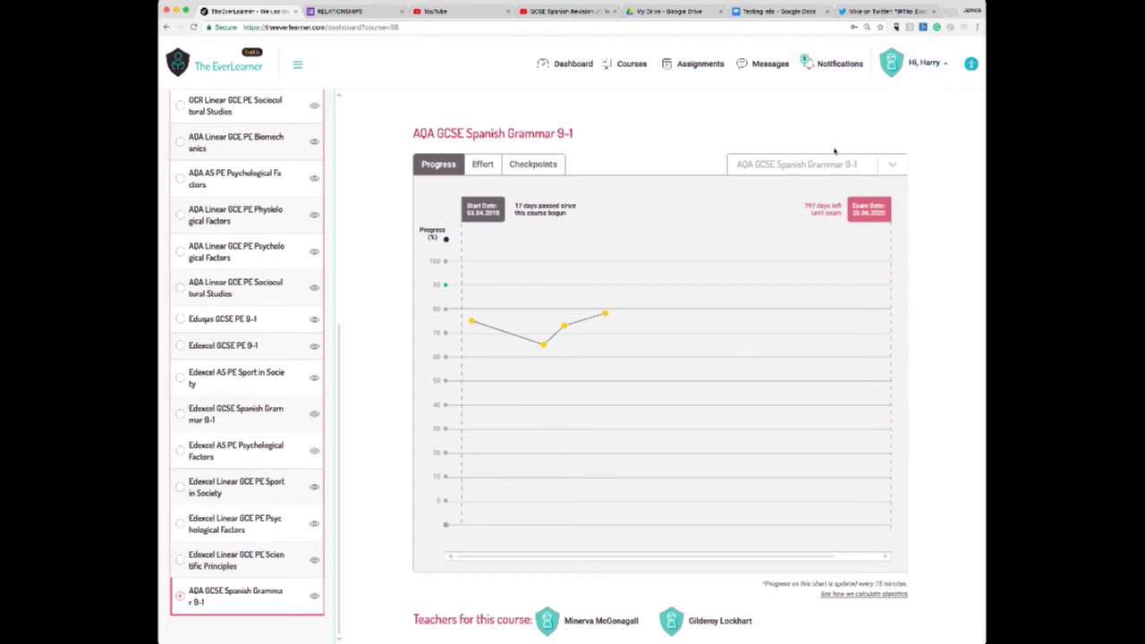
scroll(748, 176, down, 5)
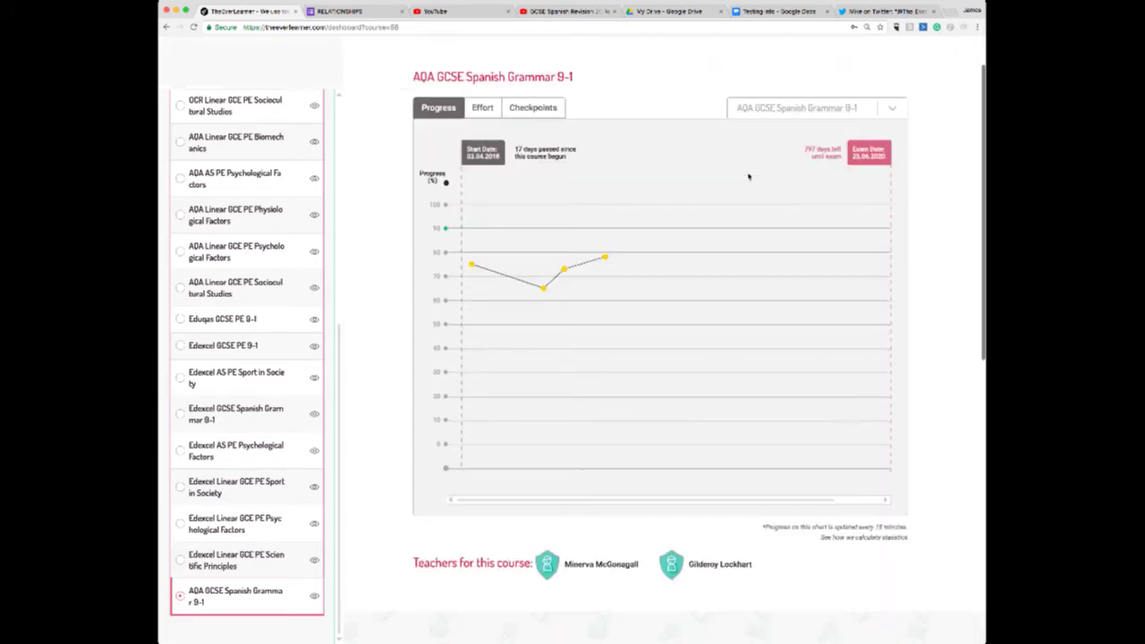
scroll(749, 176, down, 2)
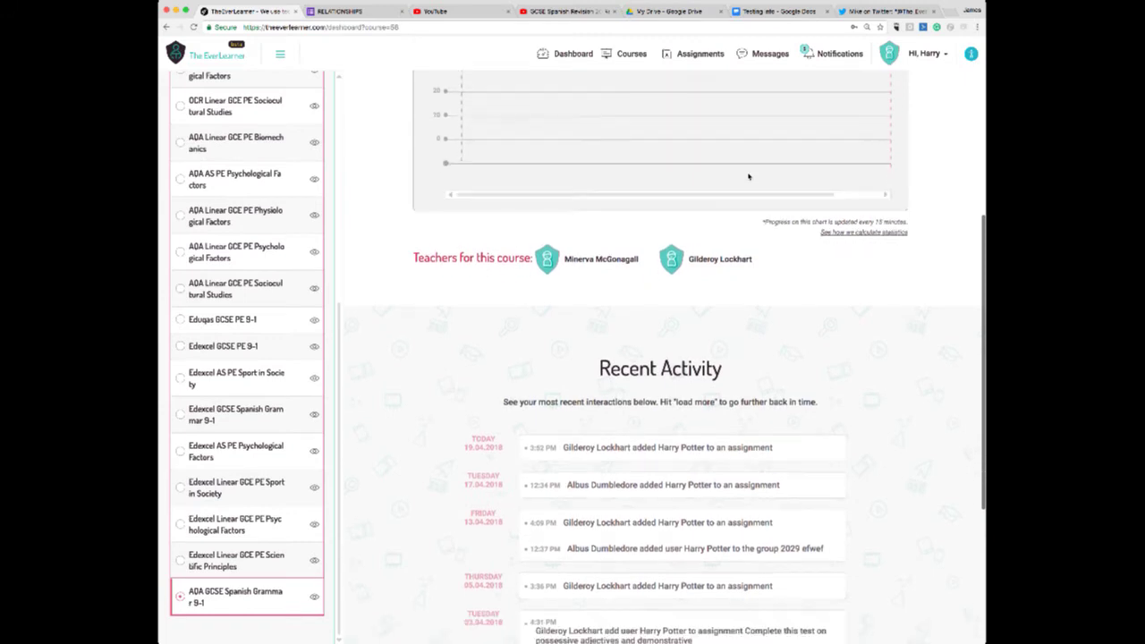
scroll(749, 176, up, 7)
click(831, 65)
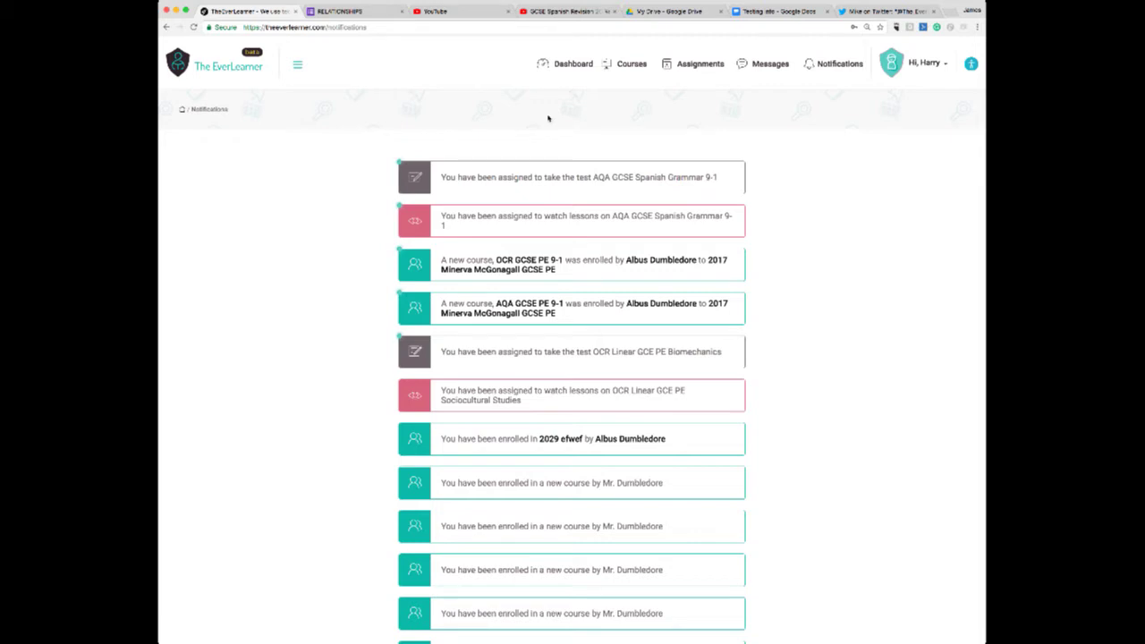
Step: Return to the student dashboard and examine the progress chart for AQA GCSE Spanish Grammar 9-1
click(571, 70)
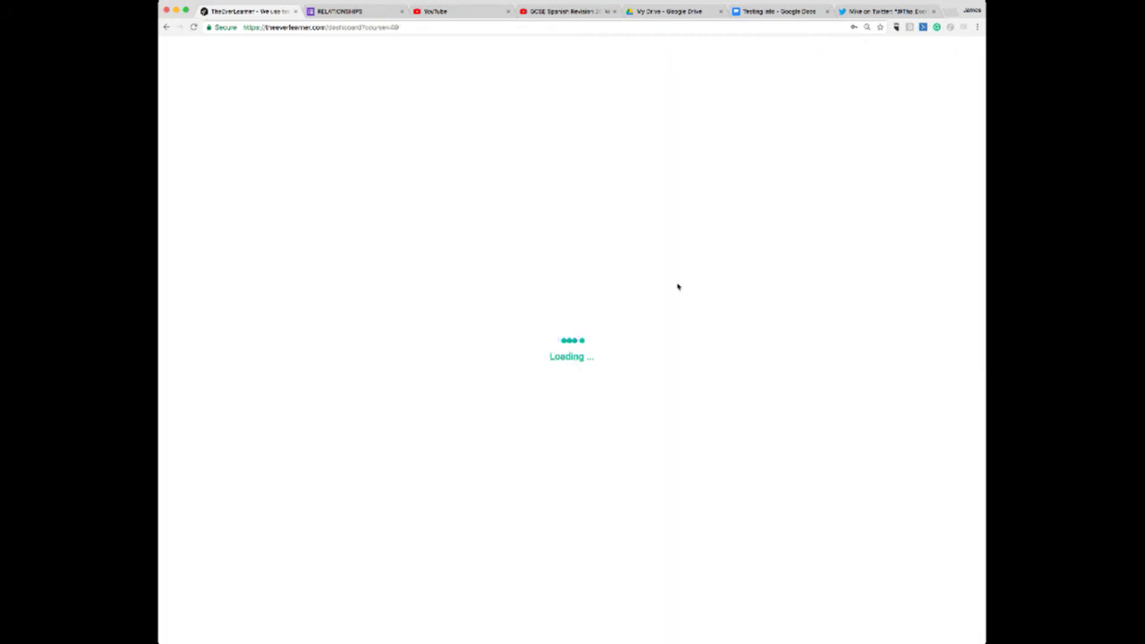
scroll(231, 356, down, 5)
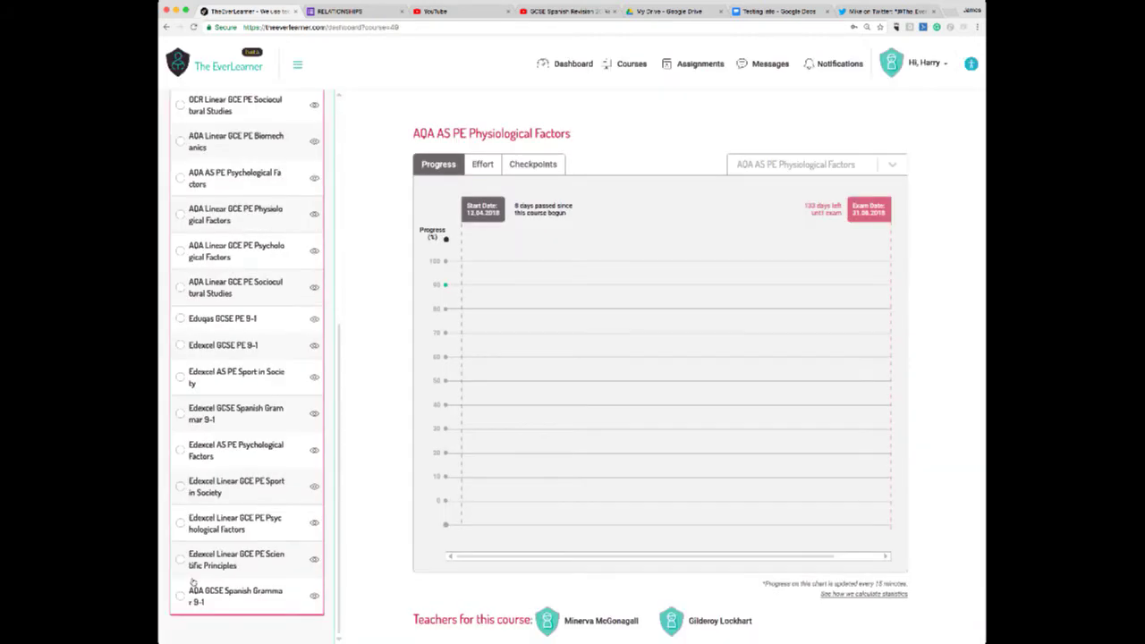
click(230, 358)
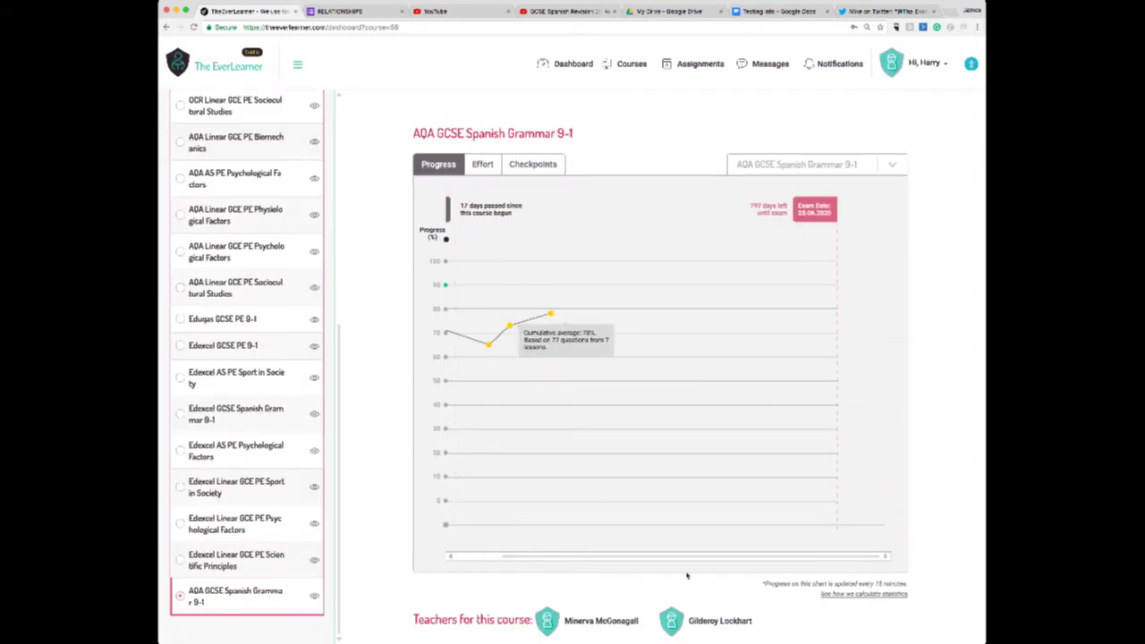
scroll(697, 559, left, 3)
Step: Open the student's assignments overview
click(698, 63)
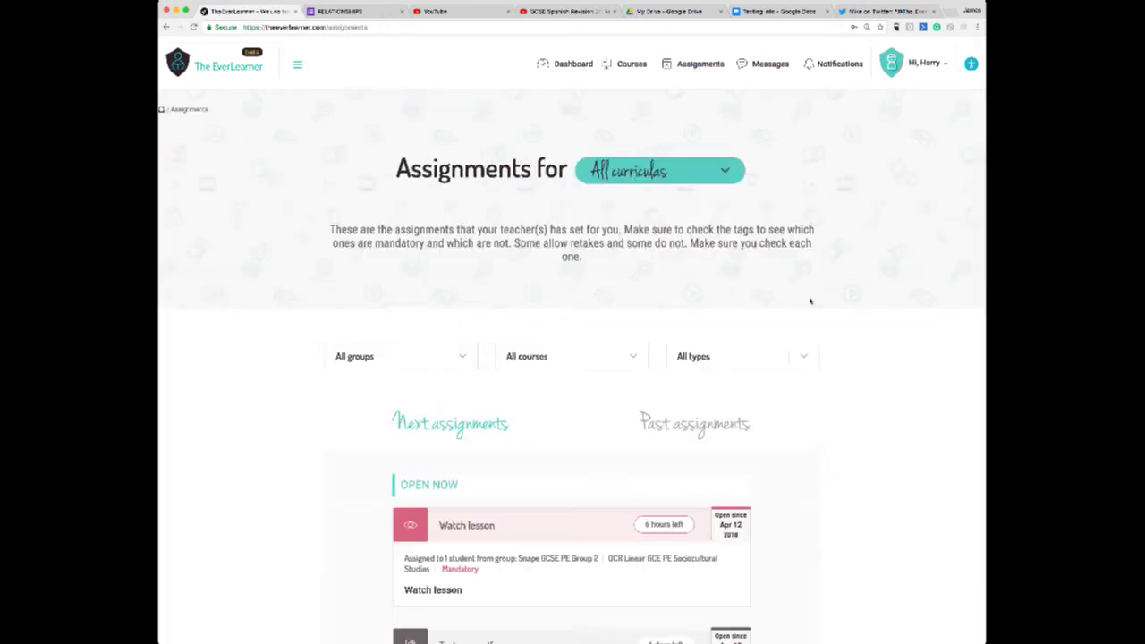
Step: Filter the student's assignments to the Spanish curriculum and review the open ones
scroll(810, 300, down, 2)
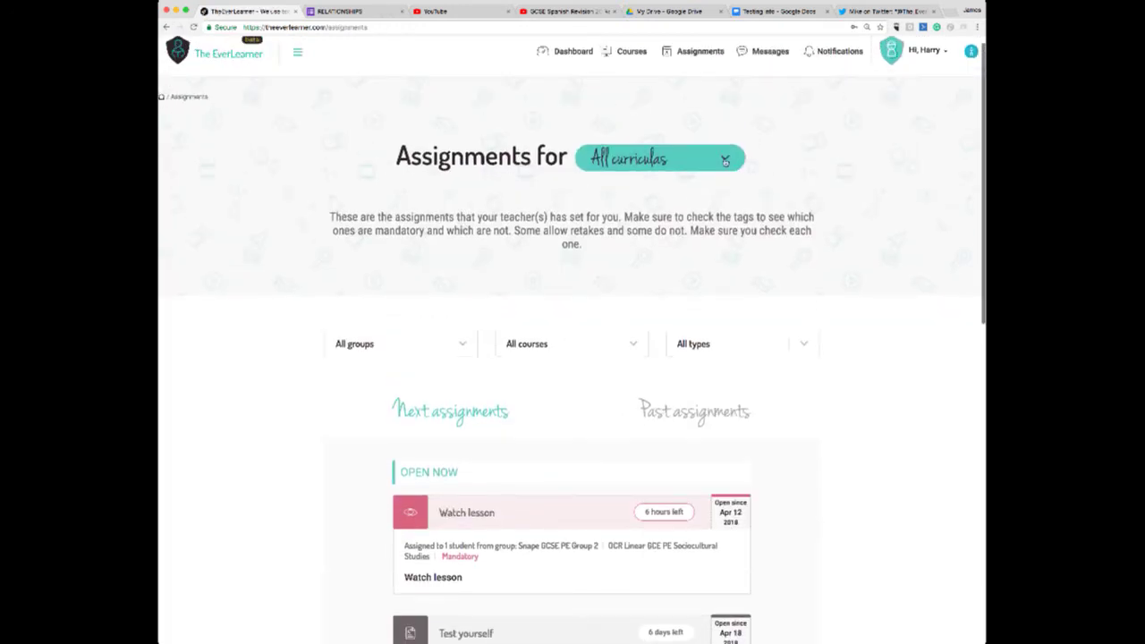
click(725, 161)
click(614, 243)
scroll(904, 344, down, 3)
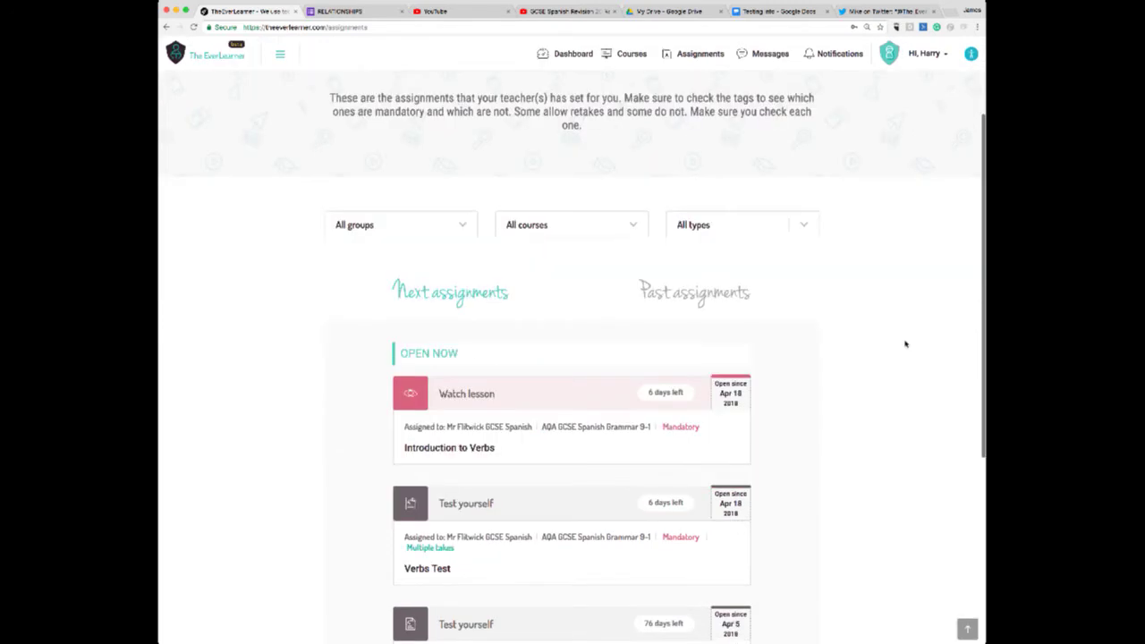
scroll(905, 343, down, 3)
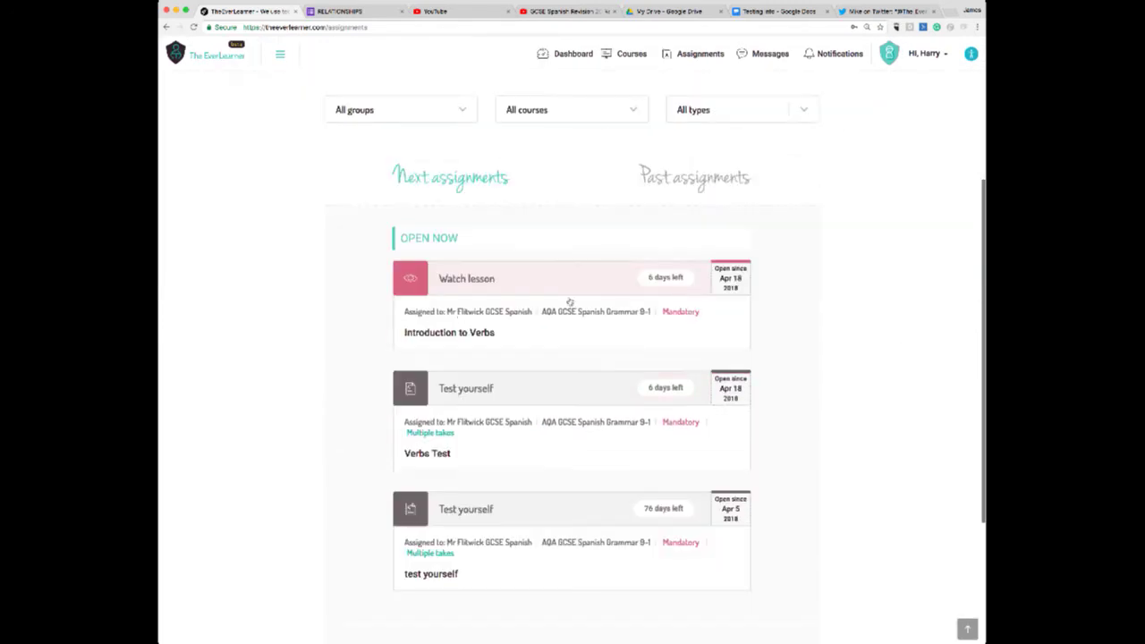
scroll(506, 296, down, 1)
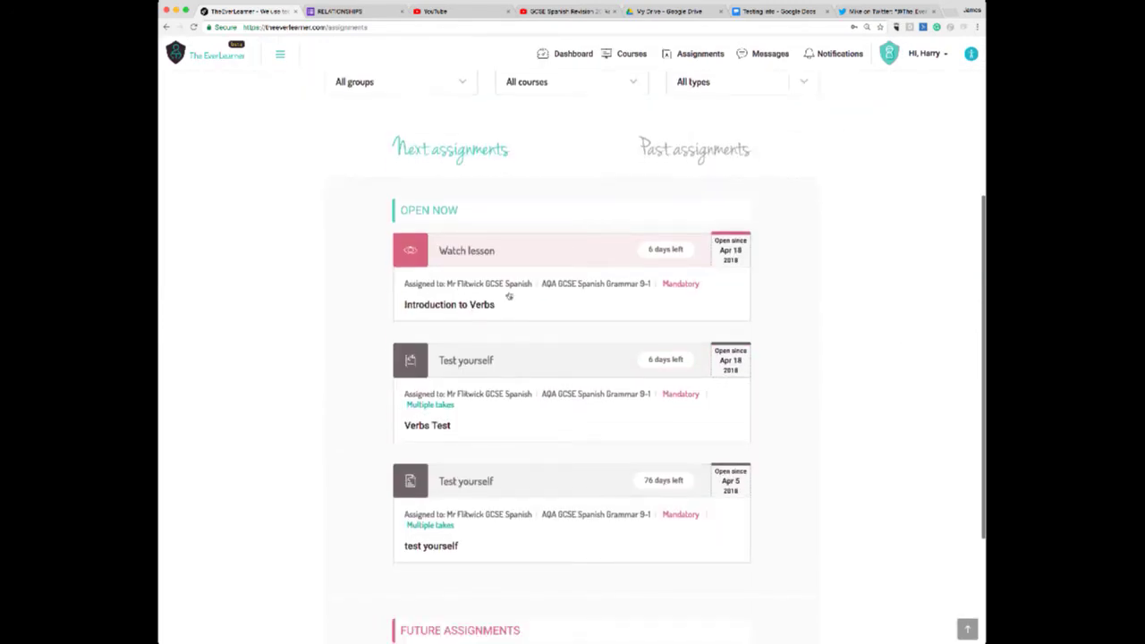
scroll(500, 313, down, 2)
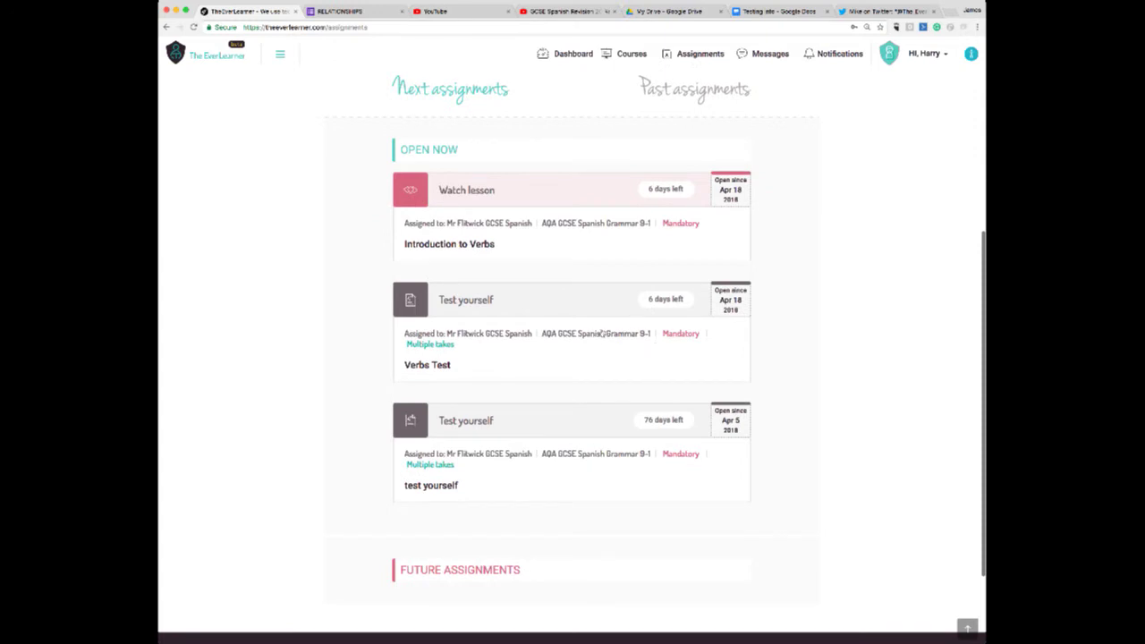
Step: Start the Verbs Test, answer question 1 with the order A quién, tú, contaste, mis secretos, and highlight the correction before continuing
click(572, 327)
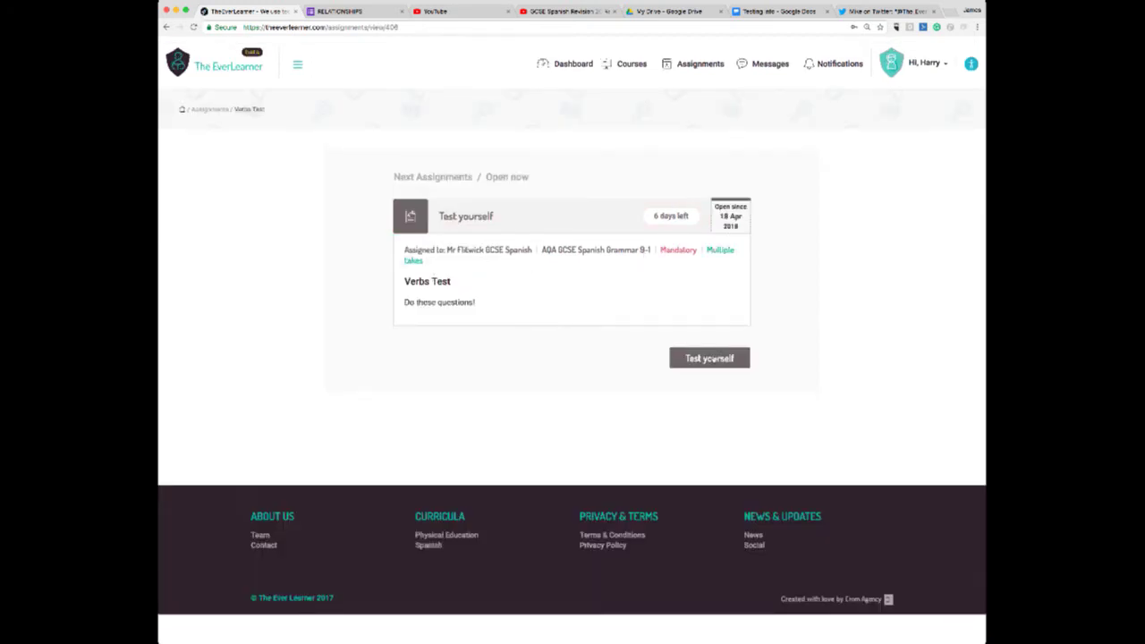
click(712, 358)
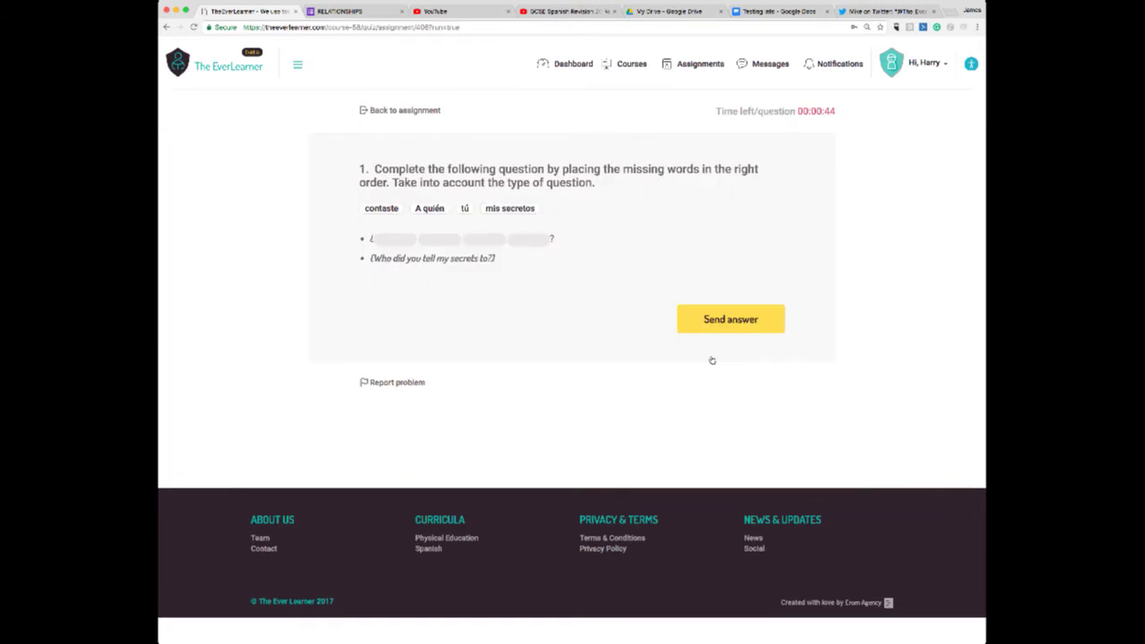
drag(431, 211, 398, 243)
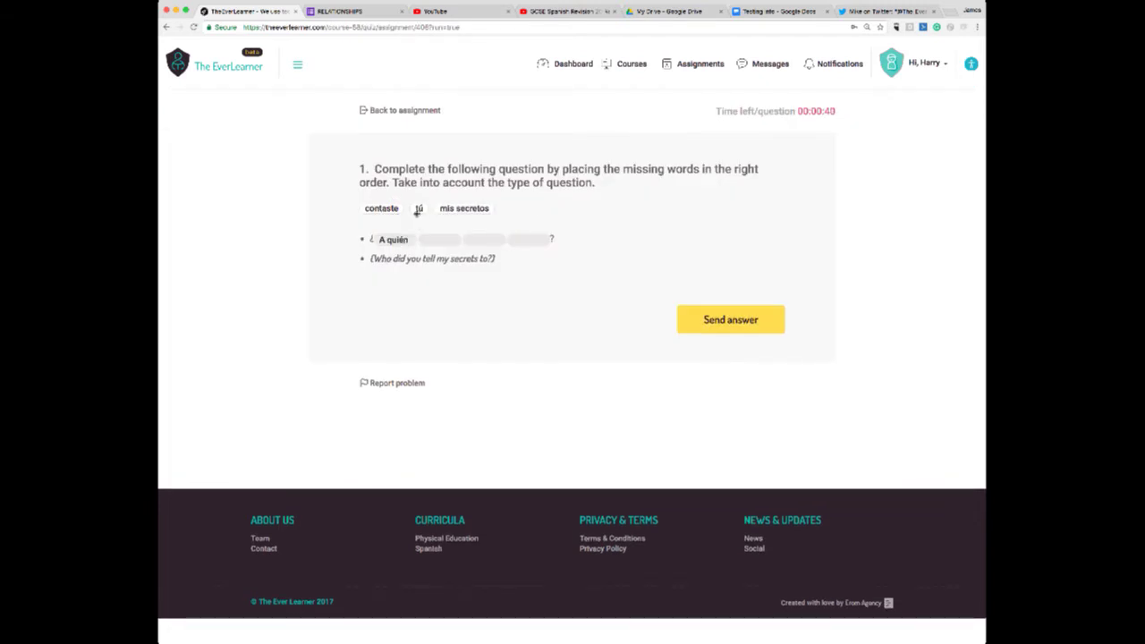
drag(418, 210, 483, 239)
drag(401, 212, 536, 244)
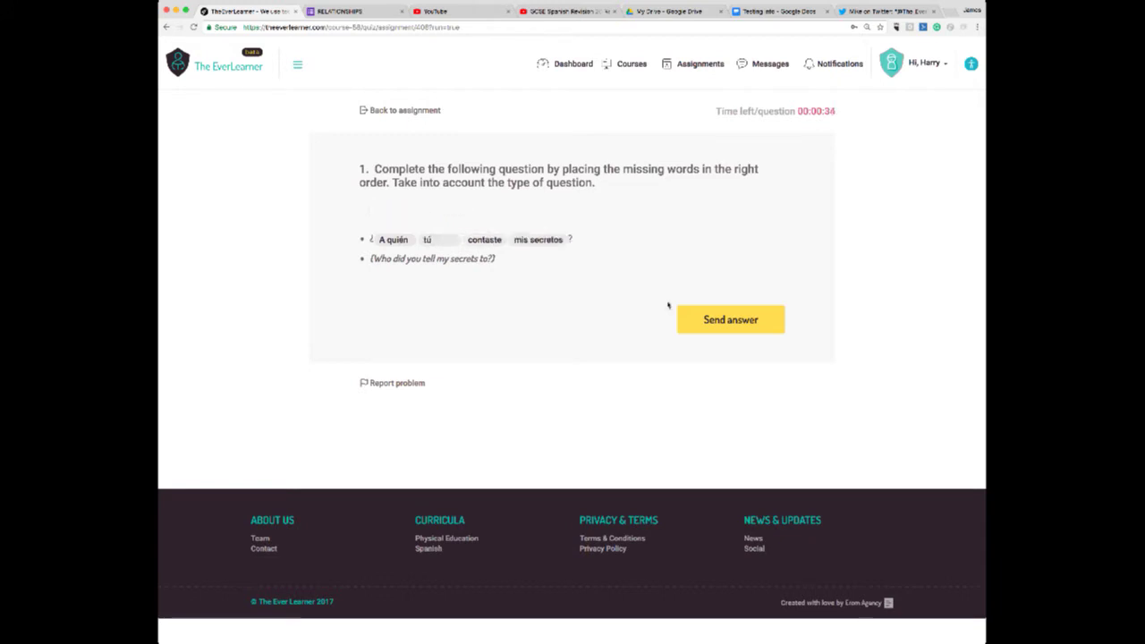
click(738, 321)
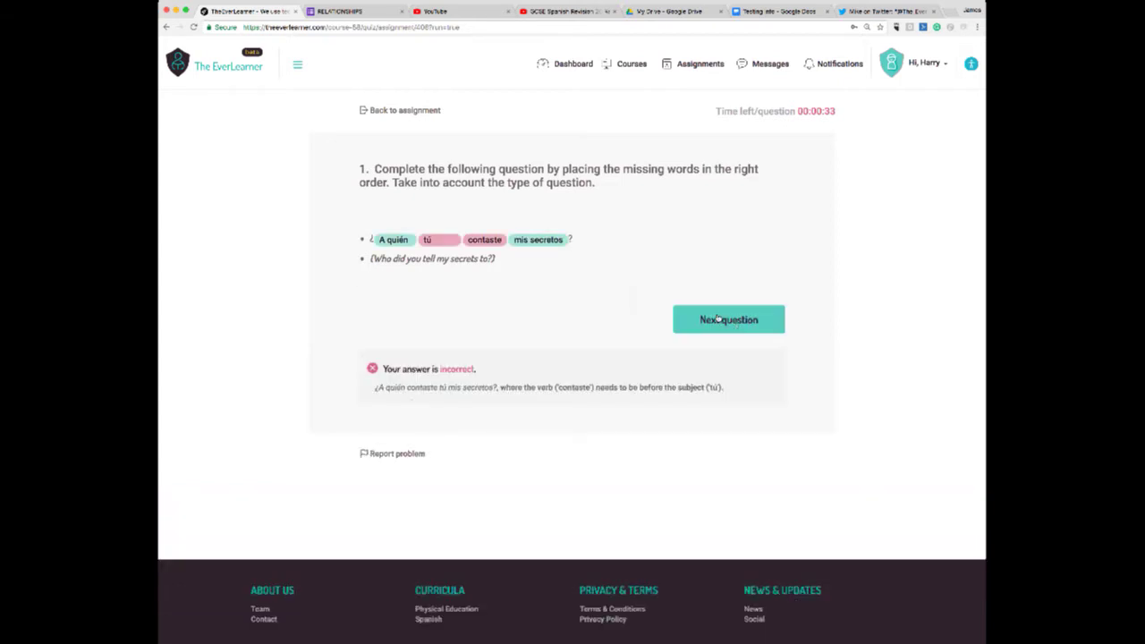
drag(378, 388, 506, 388)
click(737, 320)
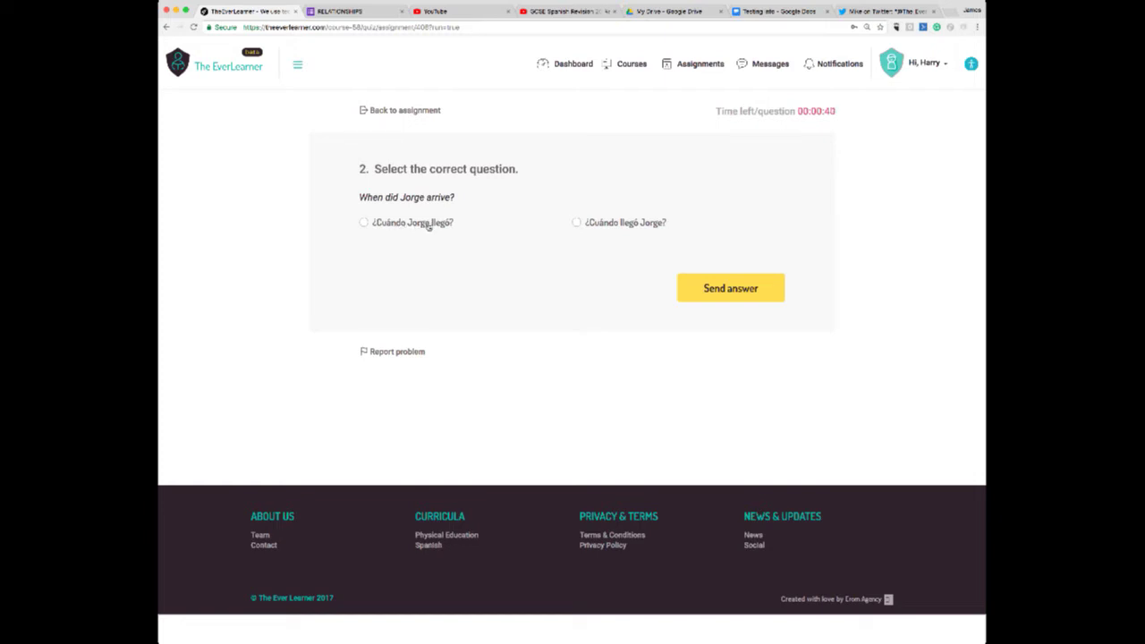
Step: Answer question 2 with the option that places llegó directly after Cuándo, and continue to question 3
click(625, 223)
click(713, 292)
click(720, 291)
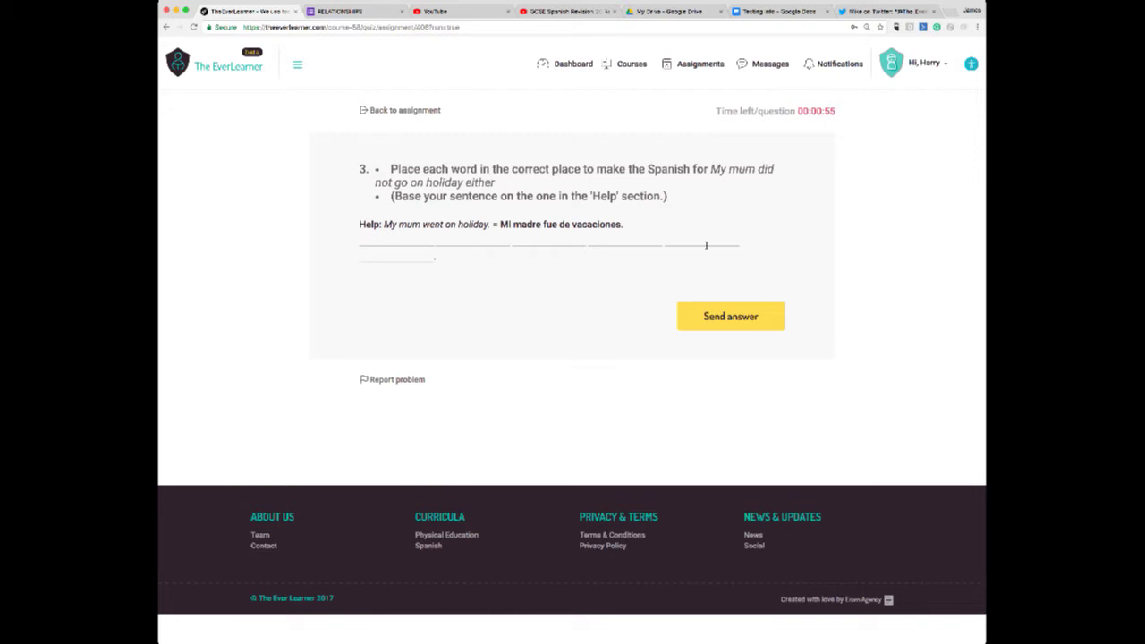
Step: Fill question 3's blanks with vbxb, b cxb, cbvxb, bcxb, bvcb and bcvb, submit them and continue
click(423, 248)
text(vbxb)
click(447, 248)
text(b cxb)
click(559, 251)
text(cbvxb)
click(605, 249)
text(bcxb)
click(675, 247)
text(bvcb)
click(387, 261)
text(bcvb)
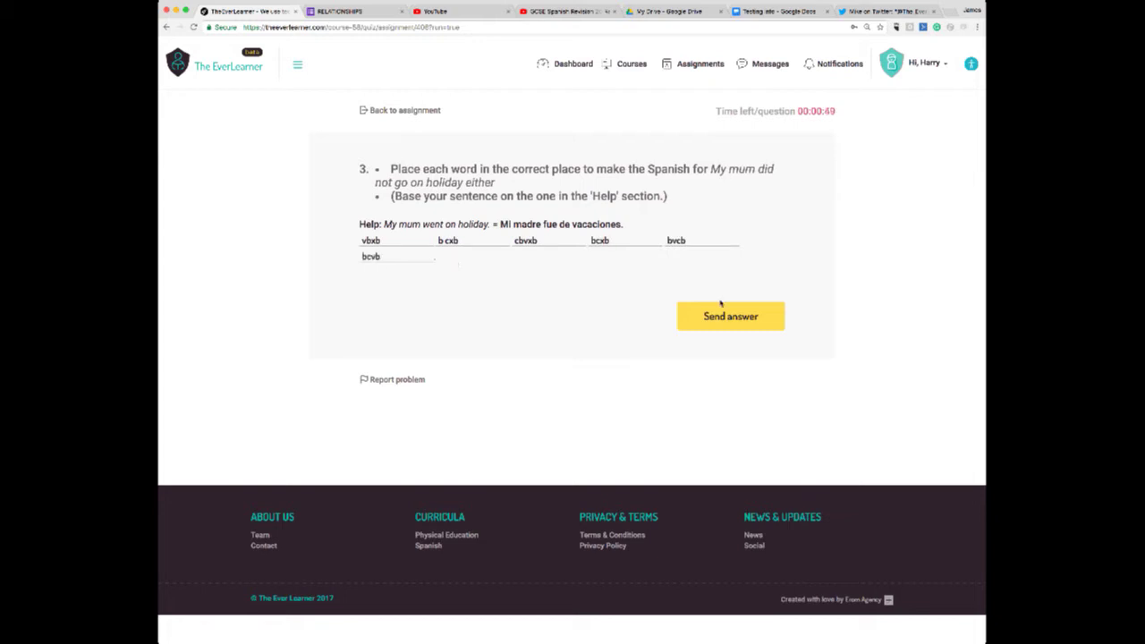
click(728, 315)
click(728, 316)
Step: Submit questions 4 and 5 without filling in an answer and continue to question 6
click(728, 327)
click(728, 329)
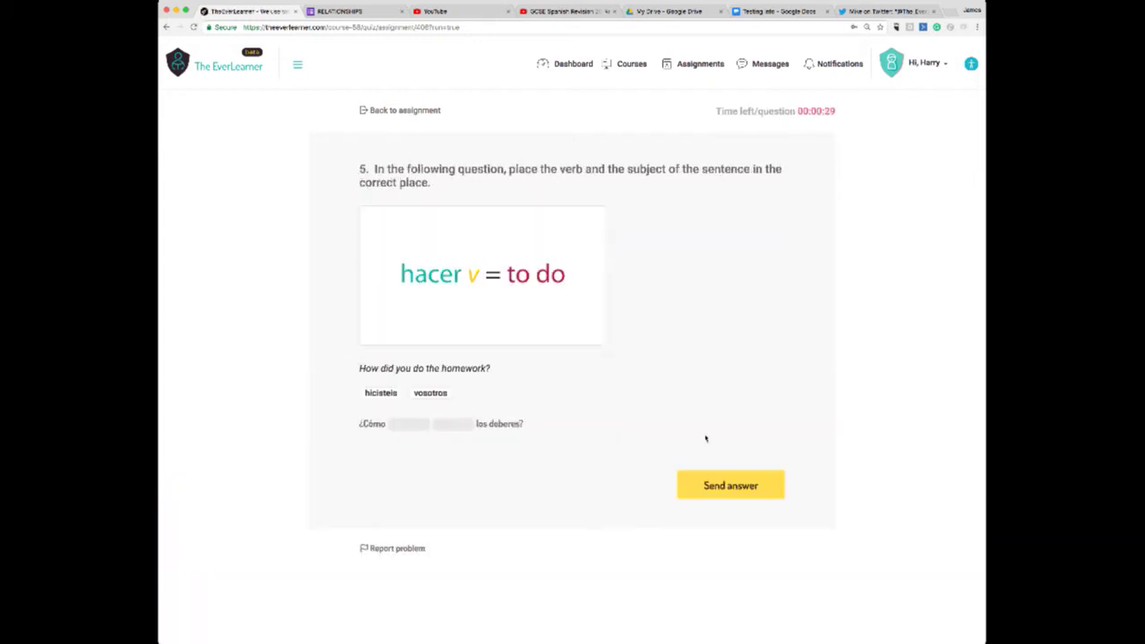
click(721, 485)
click(721, 486)
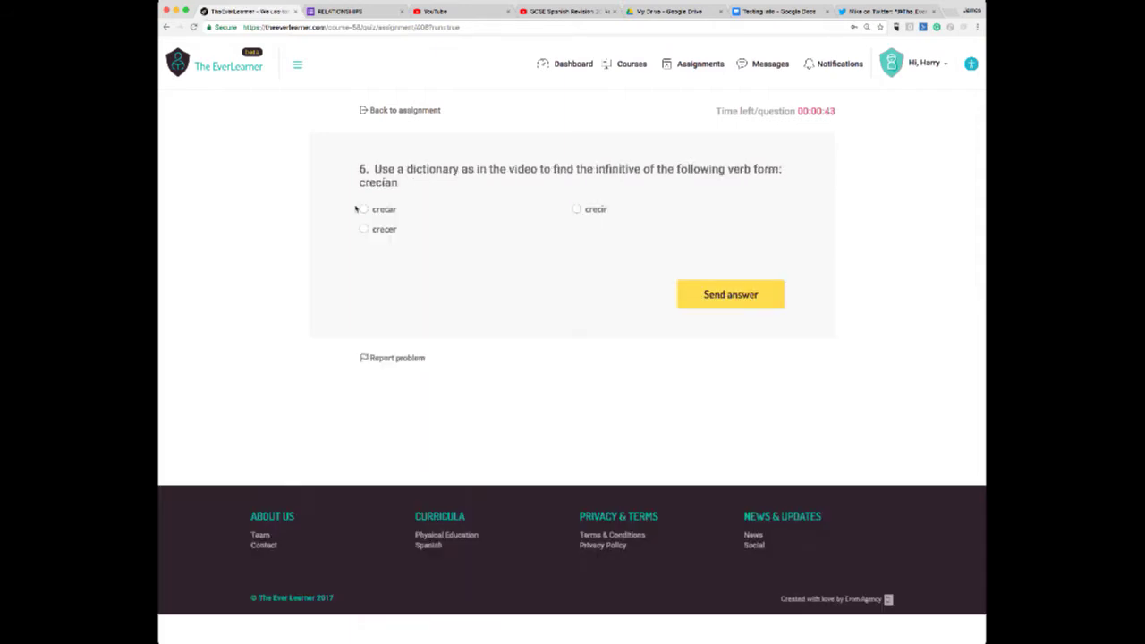
Step: Answer question 6 with the infinitive crecar and continue to question 7
click(362, 209)
click(732, 298)
click(731, 298)
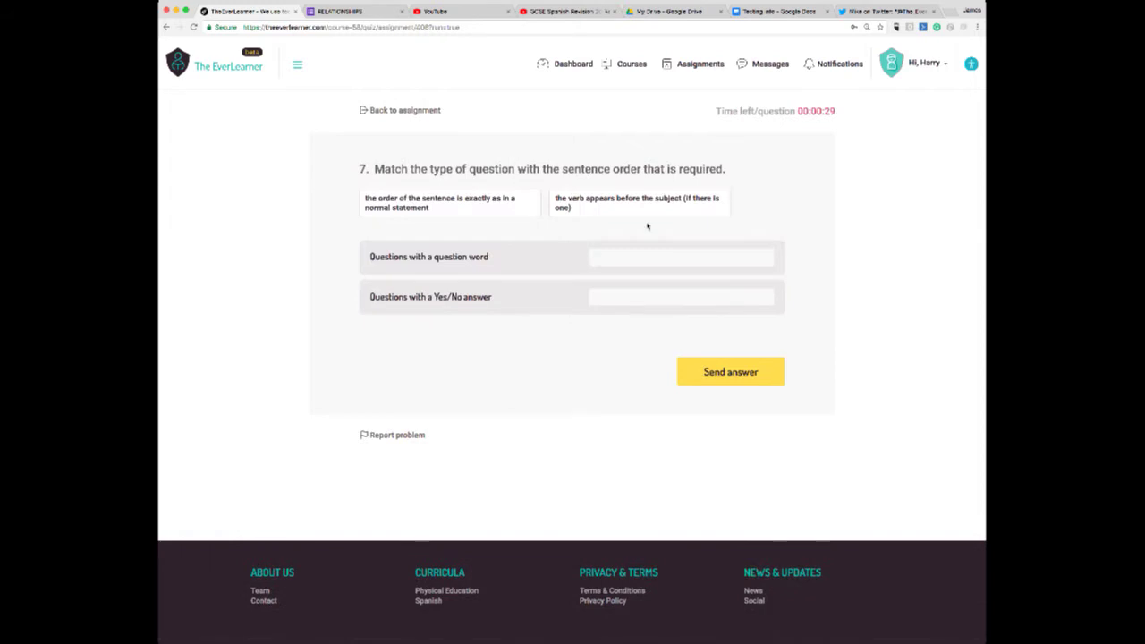
Step: Match question-word questions with verb before subject and Yes/No questions with normal statement order, submit question 7 and continue
drag(643, 231, 679, 261)
drag(511, 211, 684, 306)
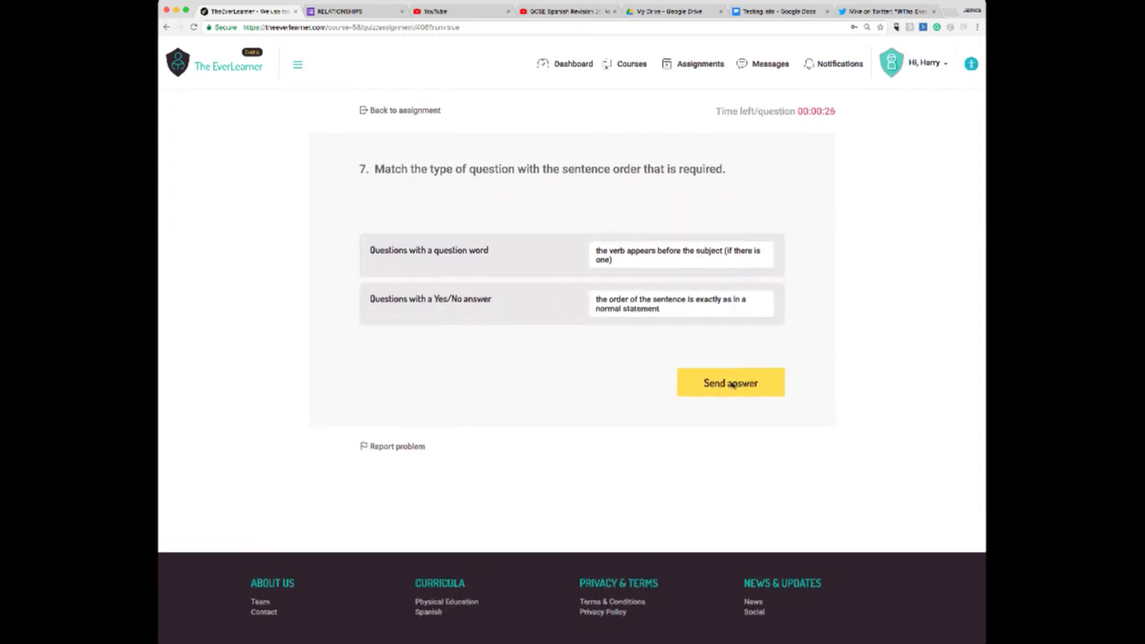
click(731, 382)
click(737, 383)
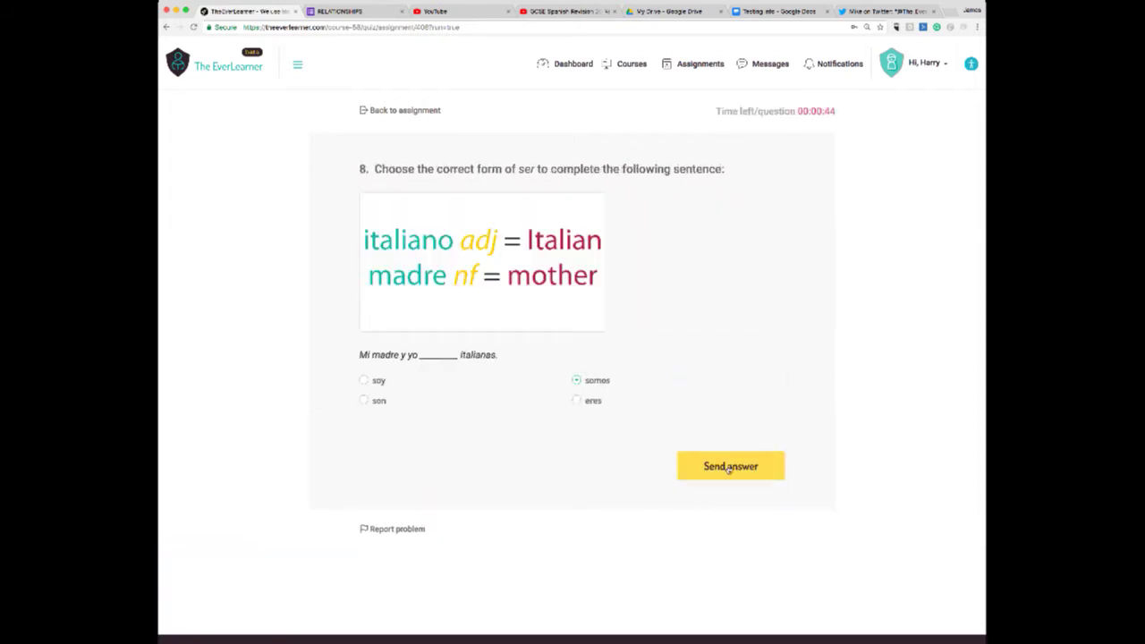
Step: Answer question 8 with somos and submit question 9 with its blanks empty
click(730, 466)
click(729, 467)
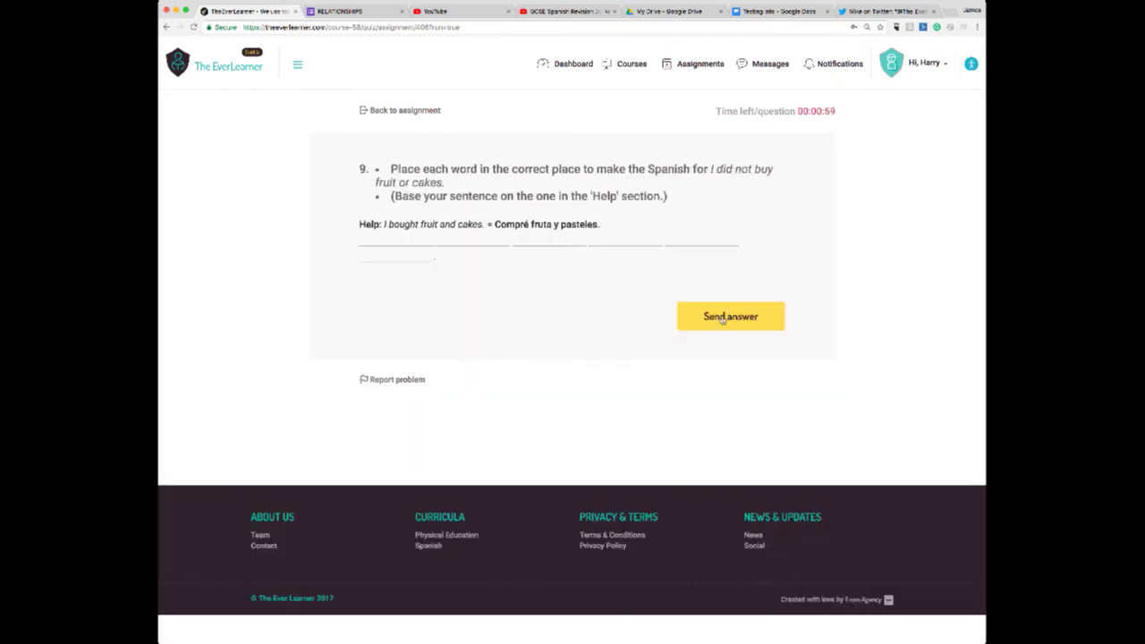
click(716, 322)
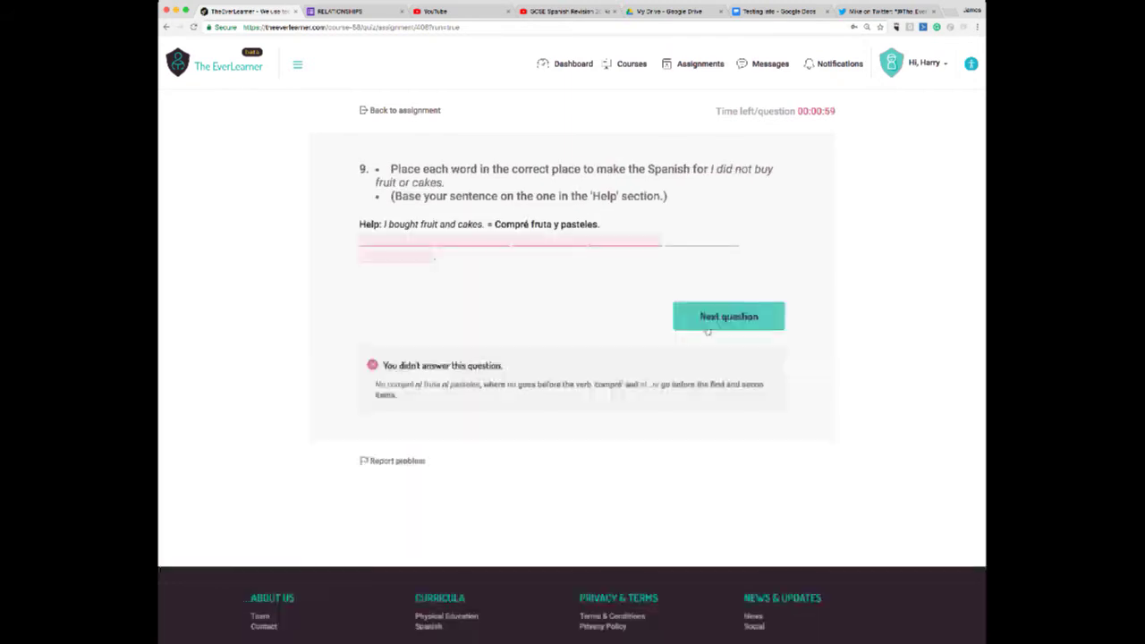
Step: Exit the unfinished test and review the student's activity table for the Verbs Test assignment
click(401, 111)
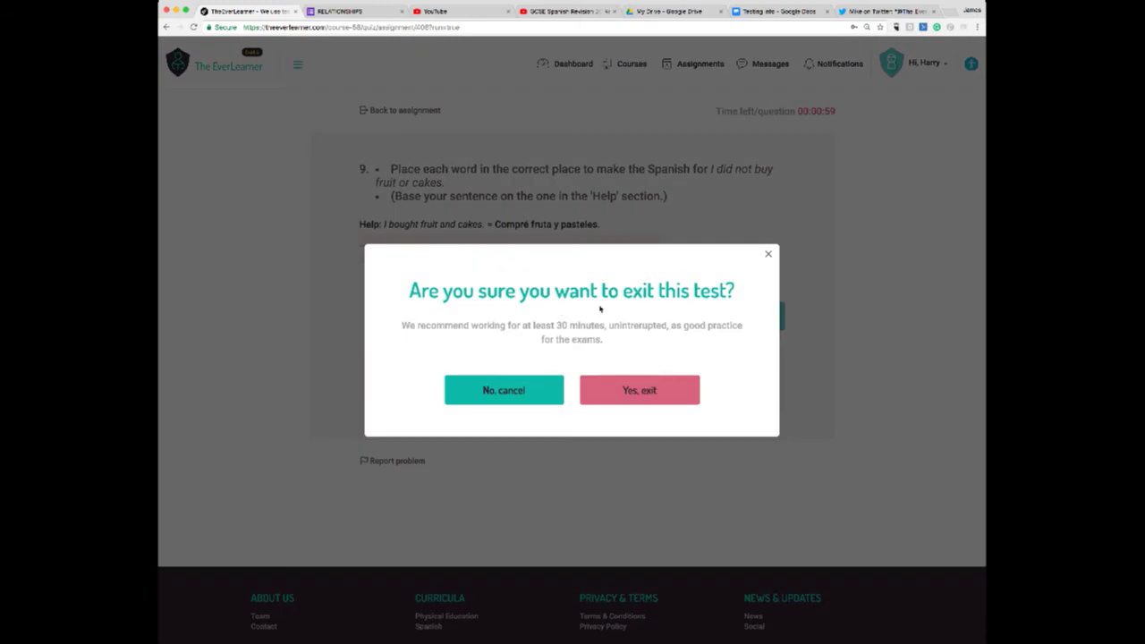
click(640, 394)
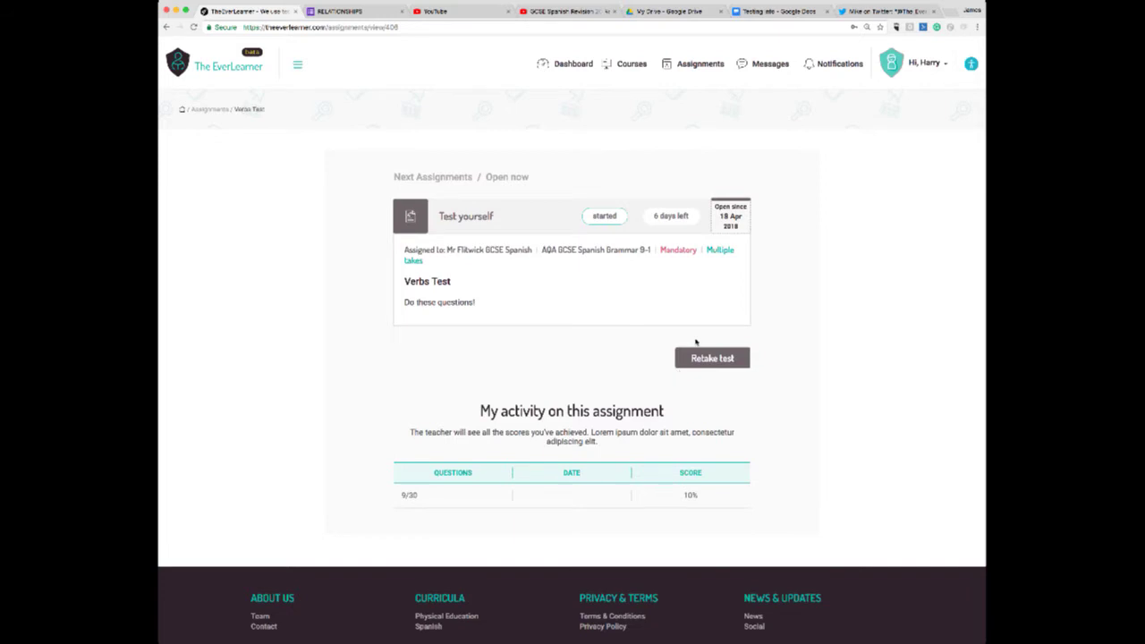
scroll(761, 349, down, 1)
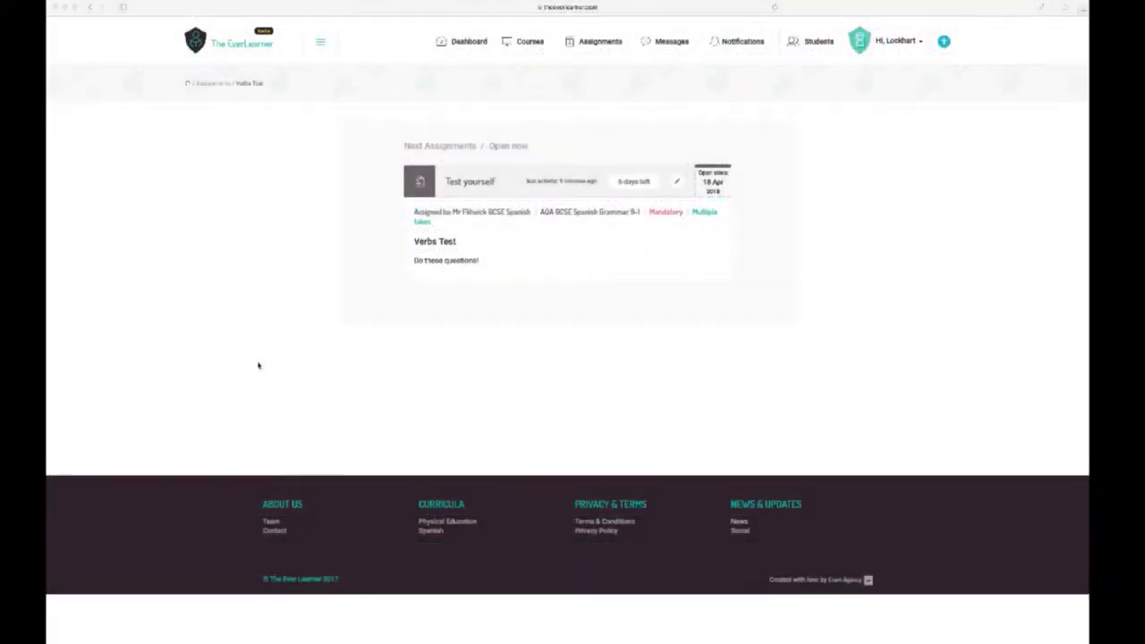
Step: Switch to the teacher's account, open the assignments overview and look through the open assignments
click(937, 383)
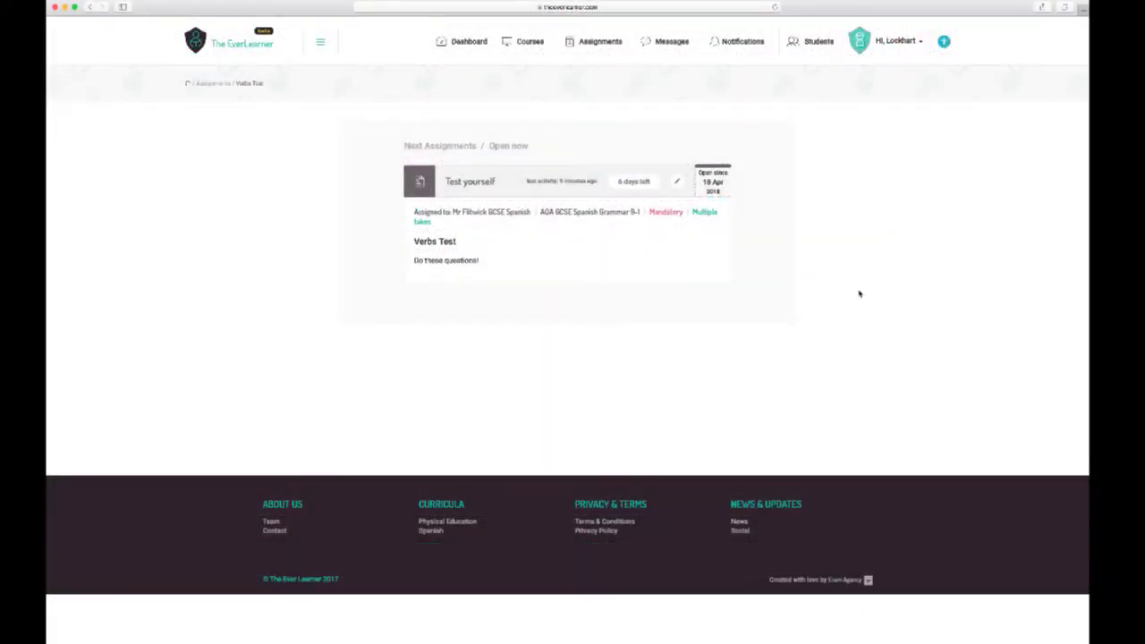
click(599, 42)
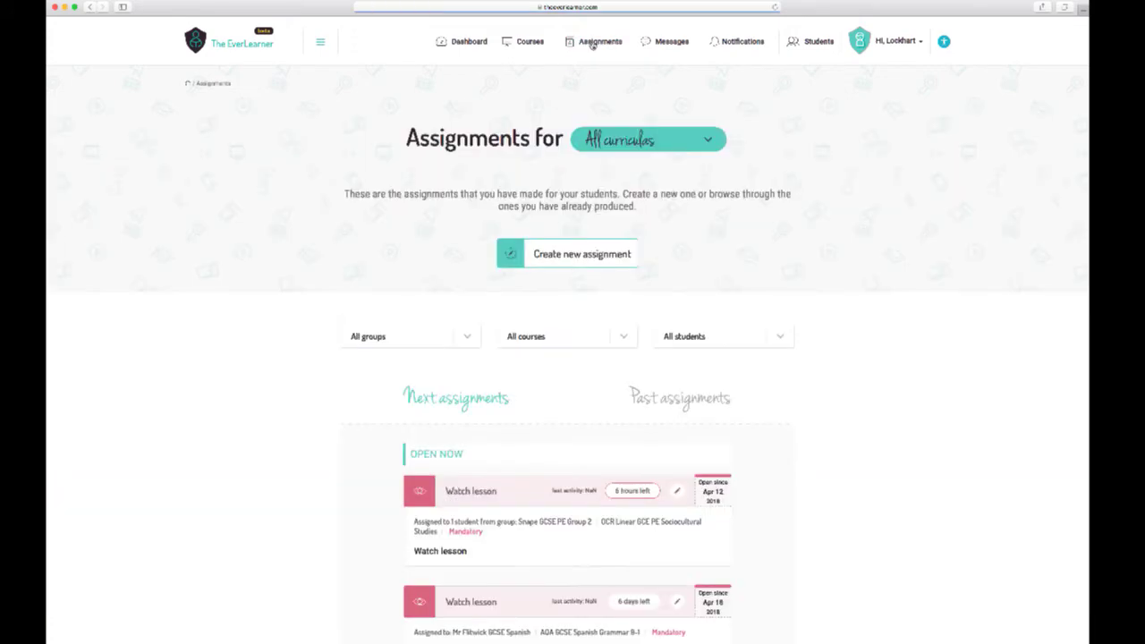
scroll(743, 250, down, 3)
scroll(743, 252, down, 5)
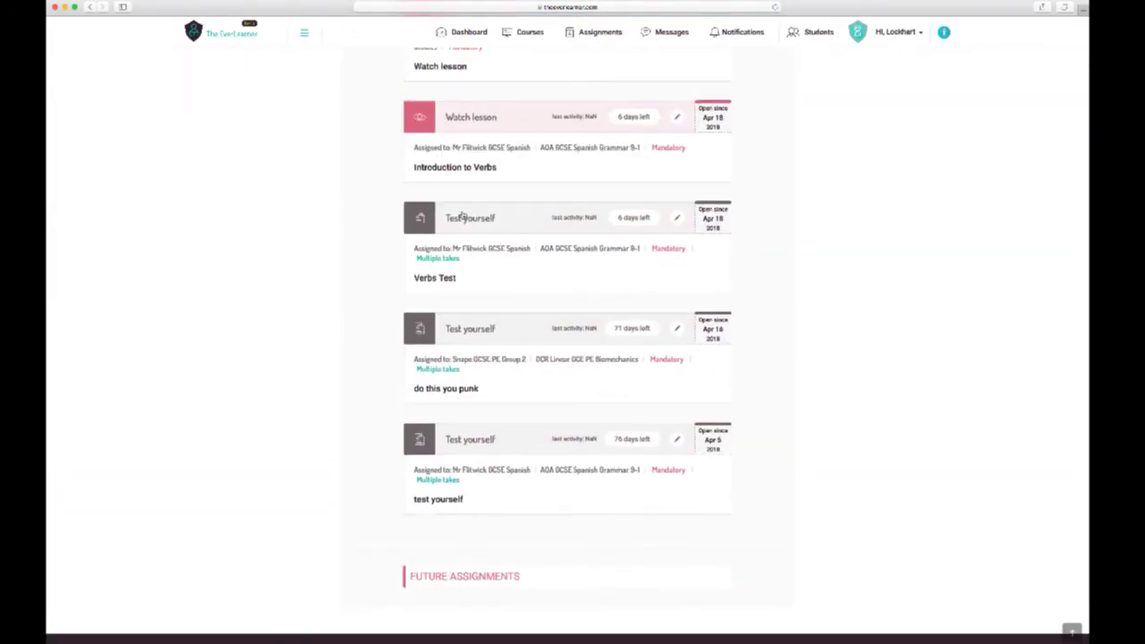
scroll(517, 225, up, 3)
scroll(517, 224, down, 4)
scroll(516, 224, up, 7)
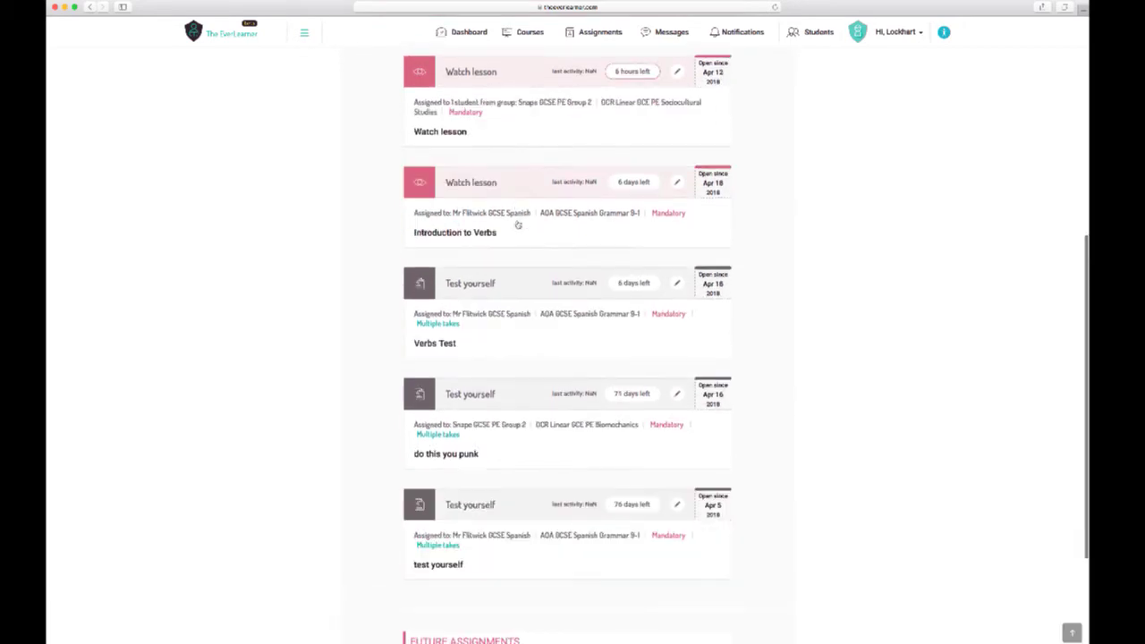
scroll(509, 271, down, 2)
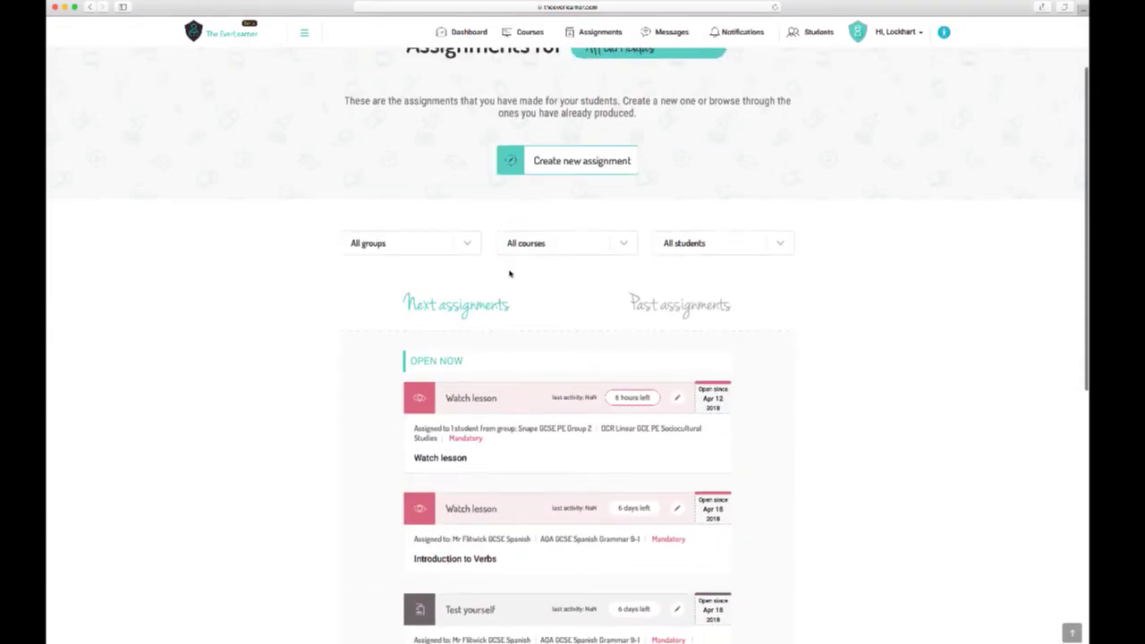
Step: Filter the teacher's assignments to the GCSE Spanish group and review the open ones
click(466, 143)
click(434, 176)
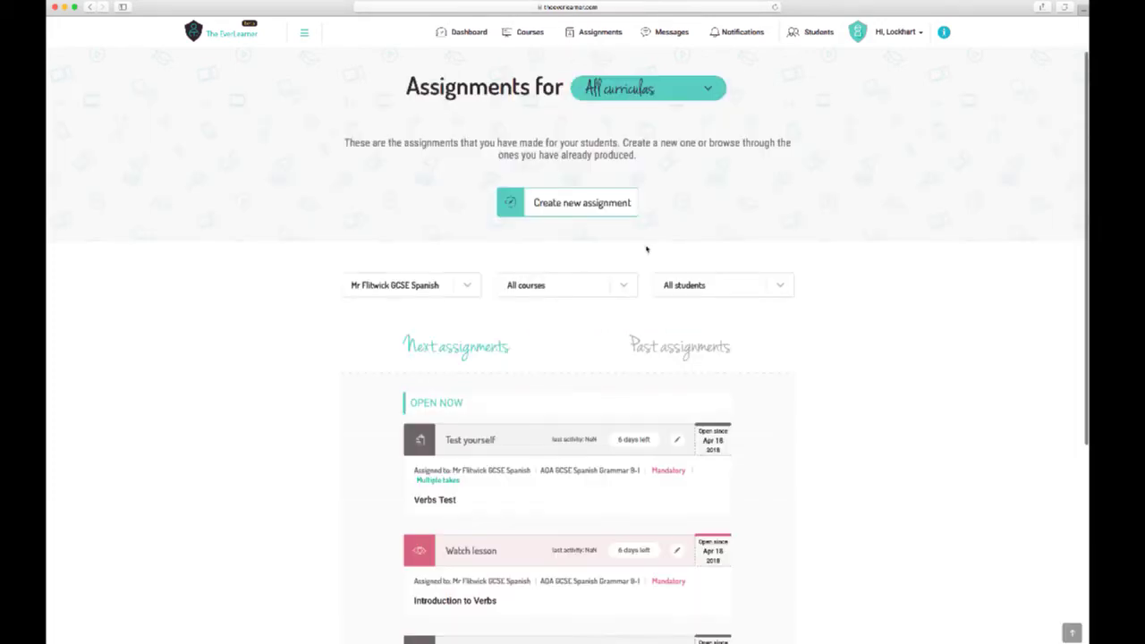
scroll(644, 248, down, 5)
scroll(644, 248, down, 1)
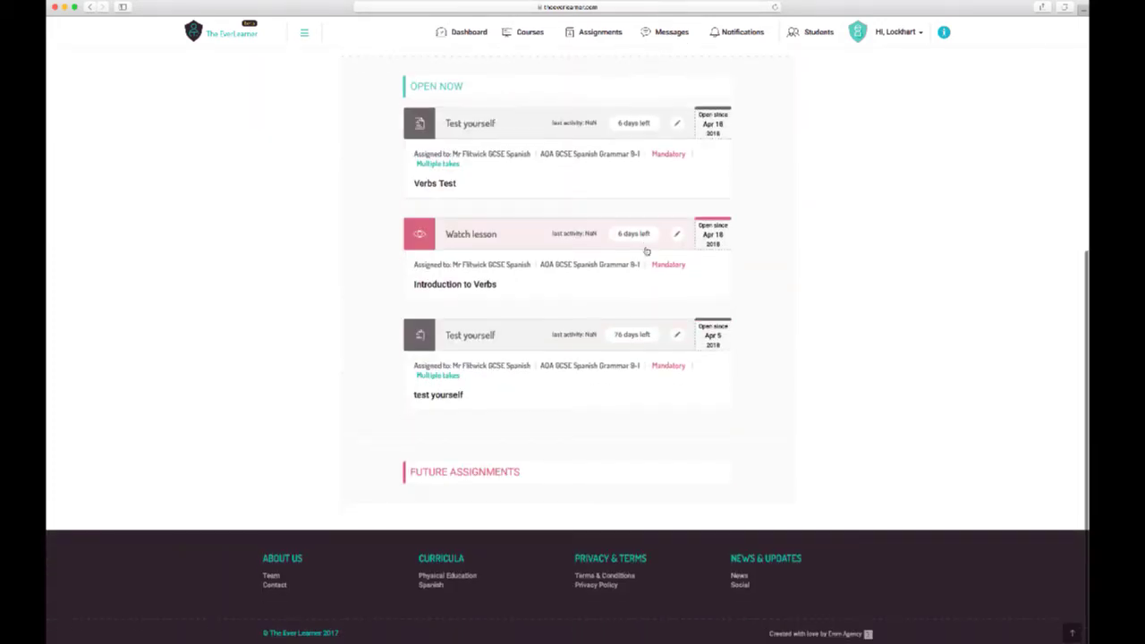
scroll(555, 420, up, 3)
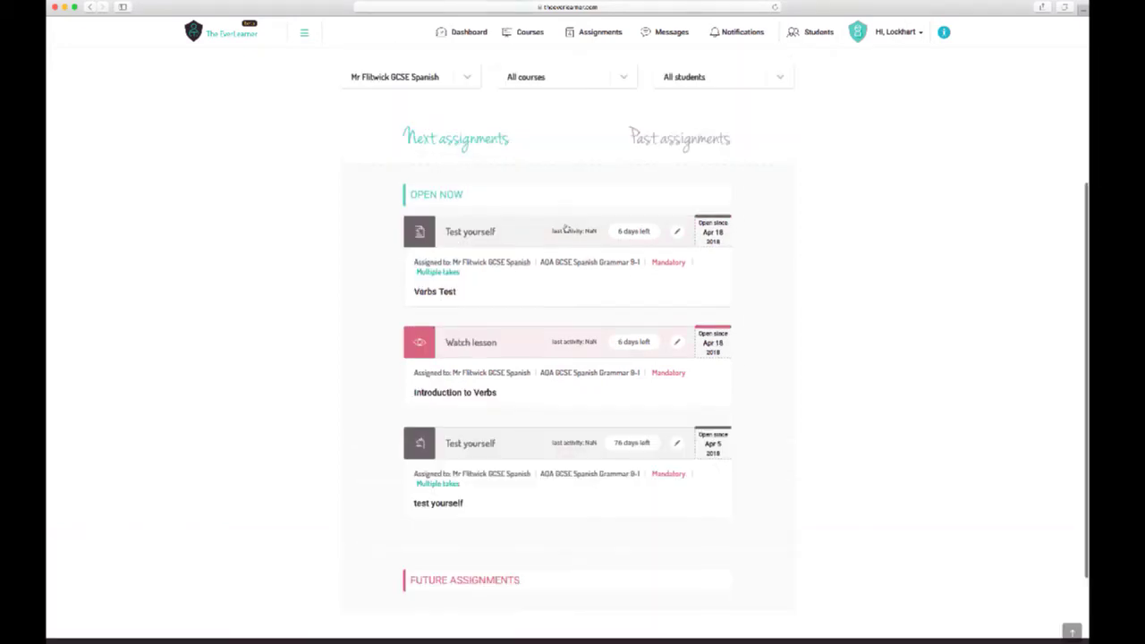
Step: Open the teacher's view of the Verbs Test and check the score details of the student who started it
click(519, 263)
scroll(772, 365, down, 2)
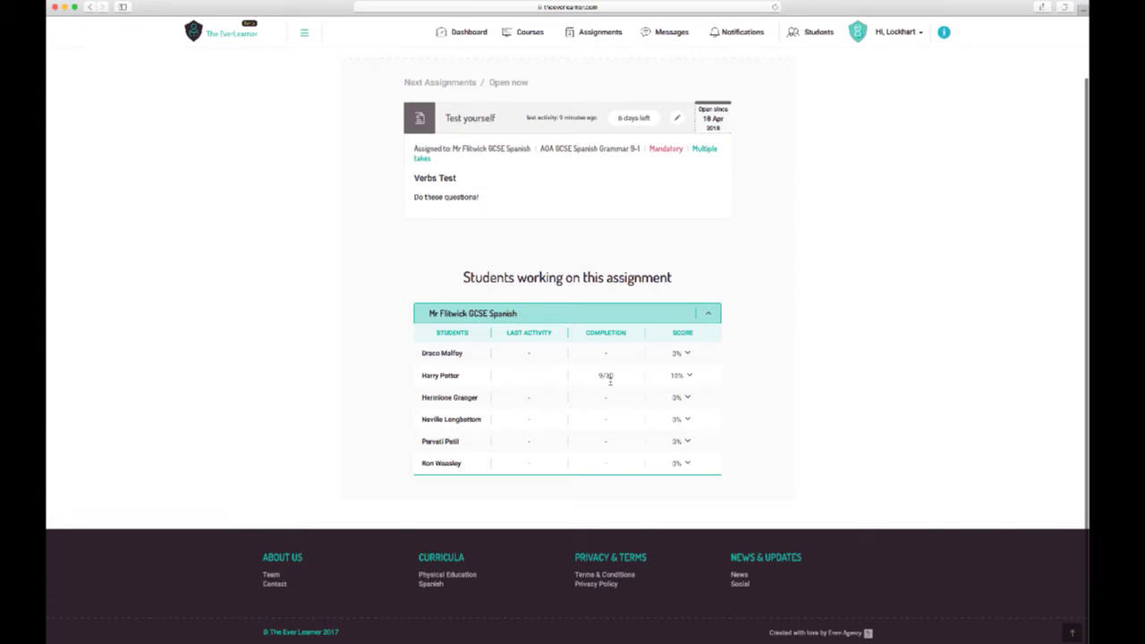
click(690, 376)
click(689, 376)
click(689, 376)
click(689, 376)
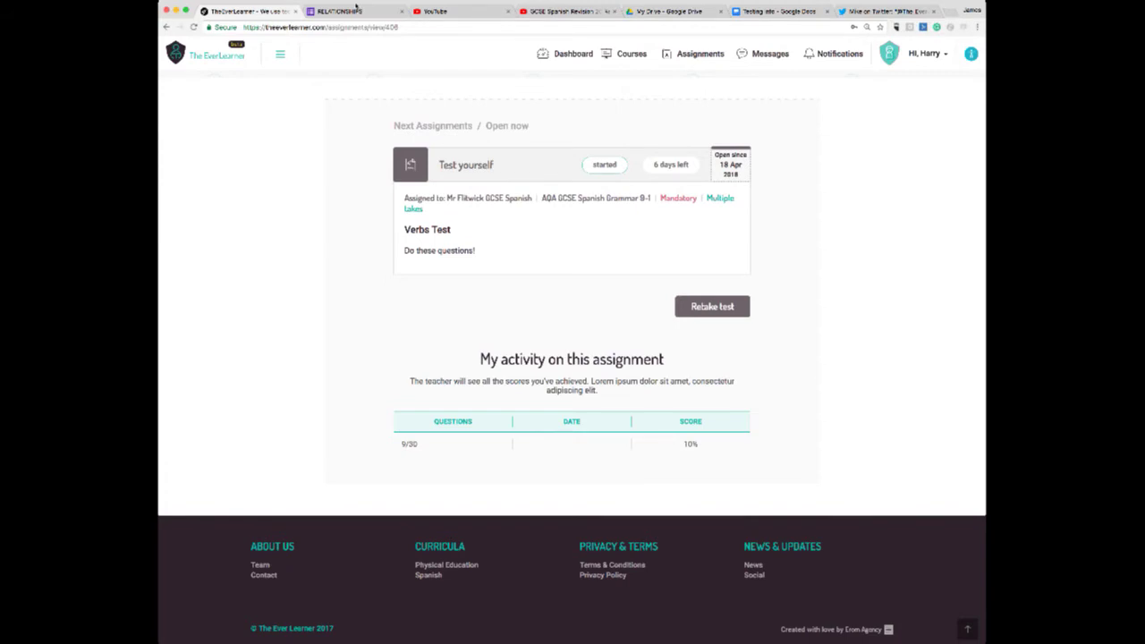
Step: Switch to the Twitter post tagged #revisionbreak
click(881, 11)
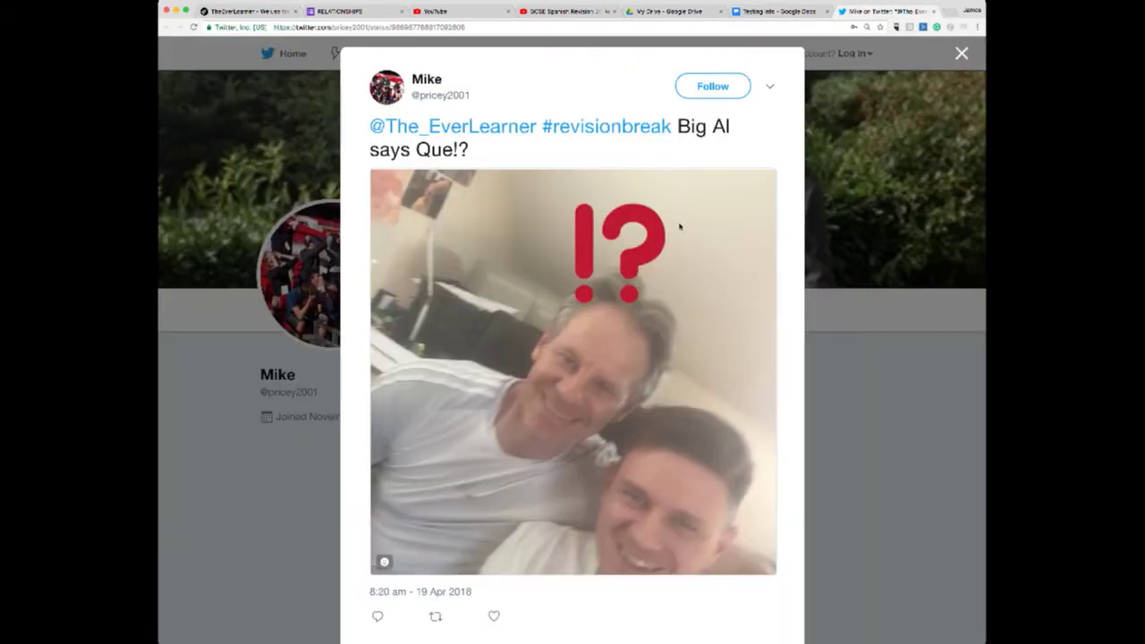